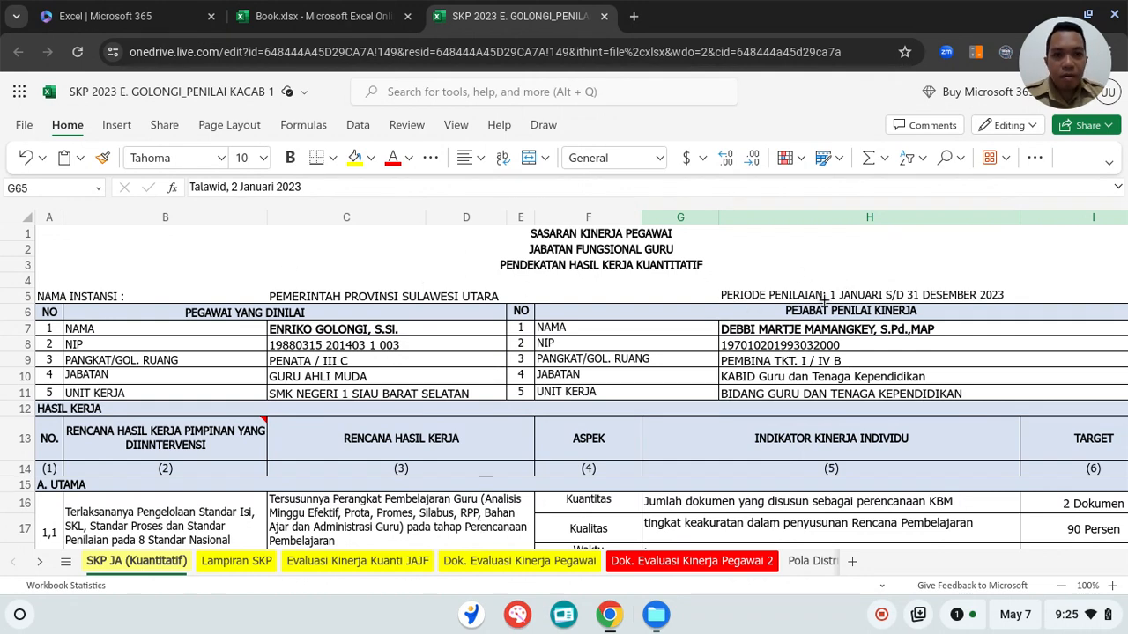
Check the assessment period in H5 and the assessed employee's name and rank in the identity header
{"action": "left_click", "coordinate": [769, 301]}
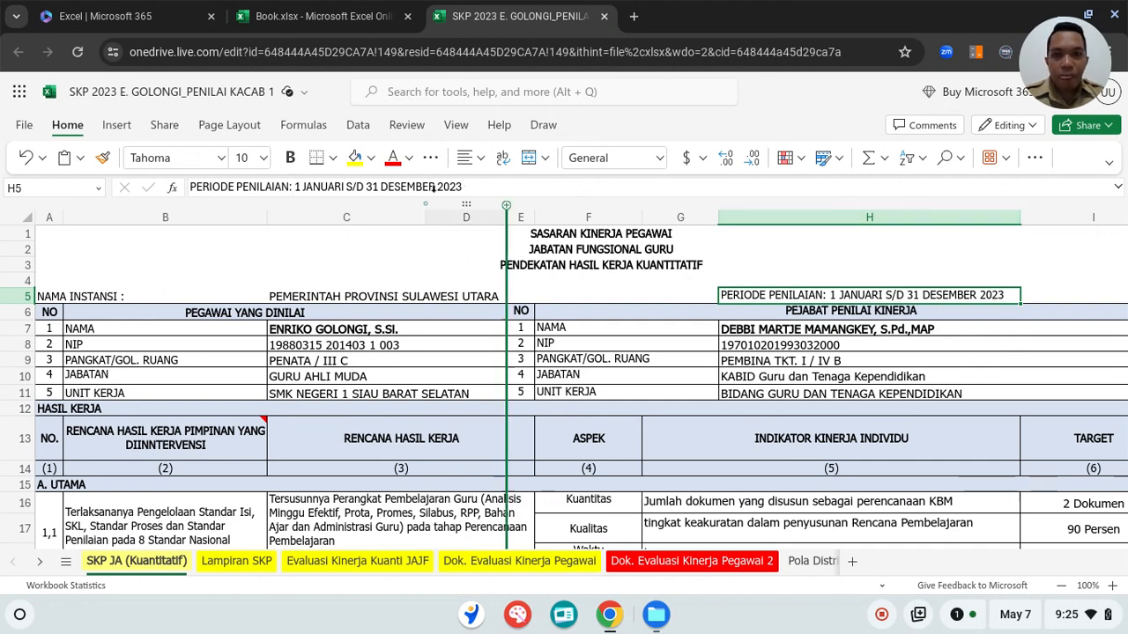
{"action": "left_click", "coordinate": [480, 188]}
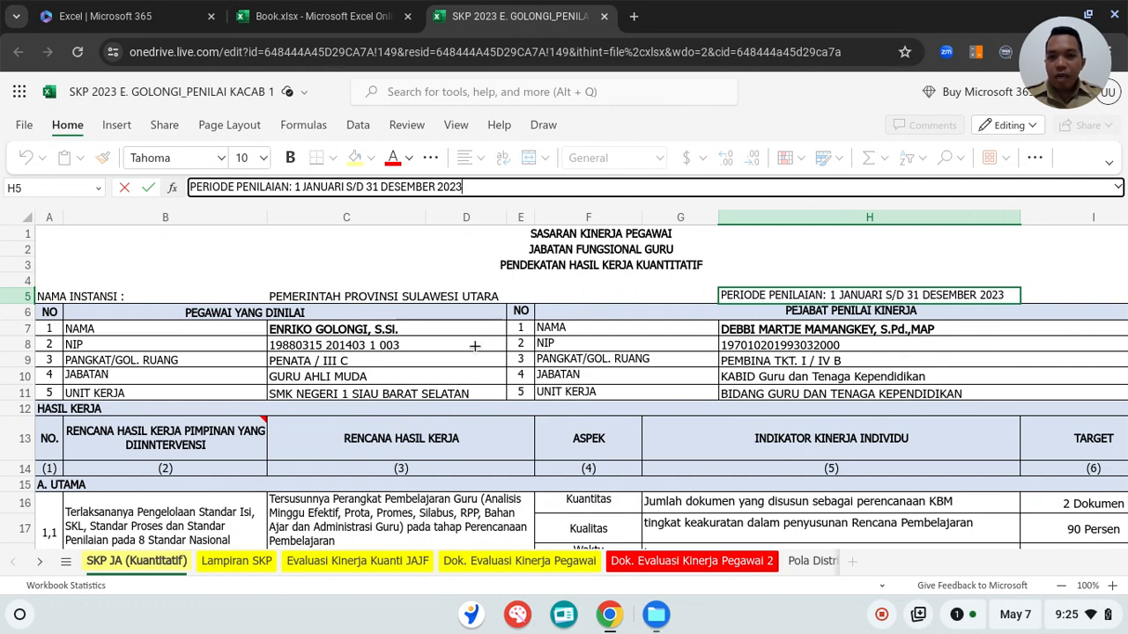
{"action": "left_click", "coordinate": [374, 332]}
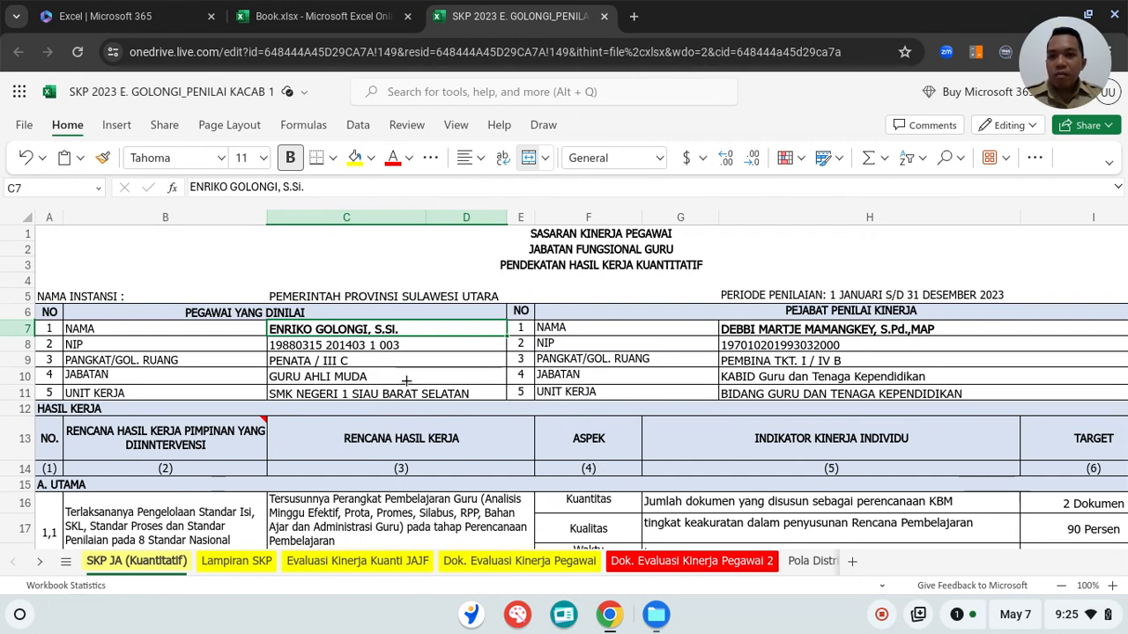
{"action": "left_click", "coordinate": [306, 362]}
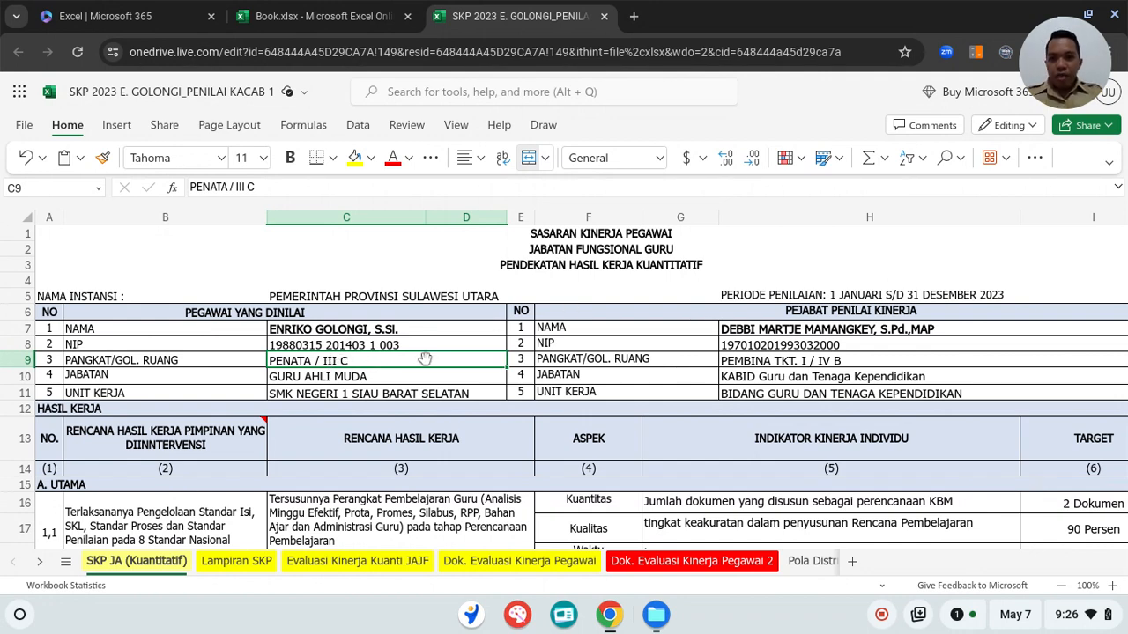
Add a full stop after the MAP degree at the end of the performance assessor's name in H7
{"action": "left_click", "coordinate": [829, 329]}
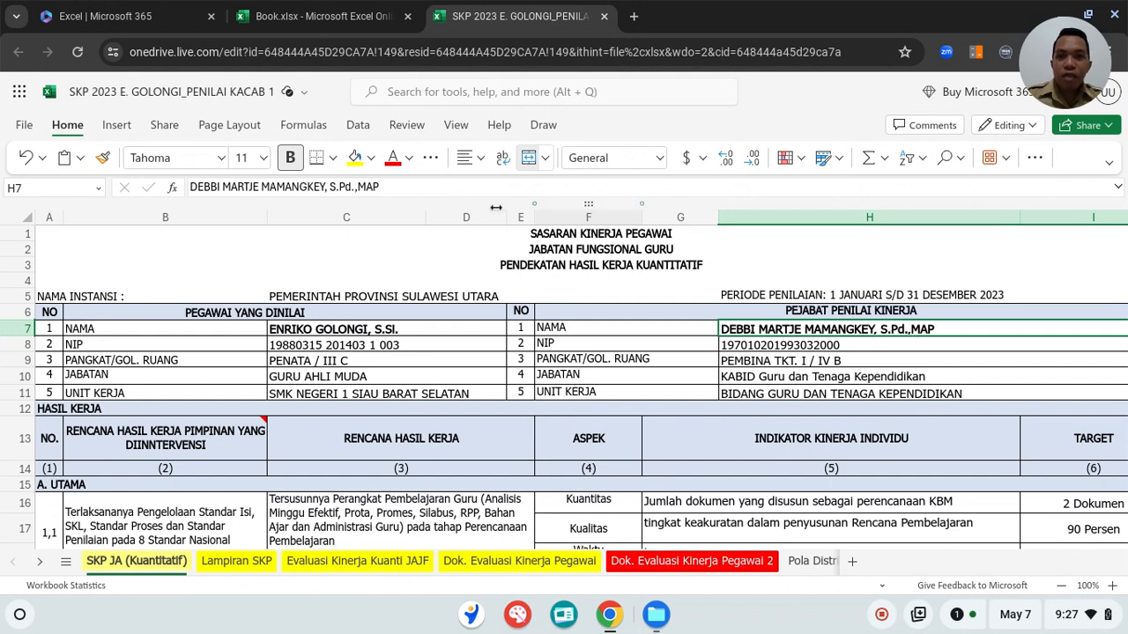
{"action": "left_click", "coordinate": [392, 189]}
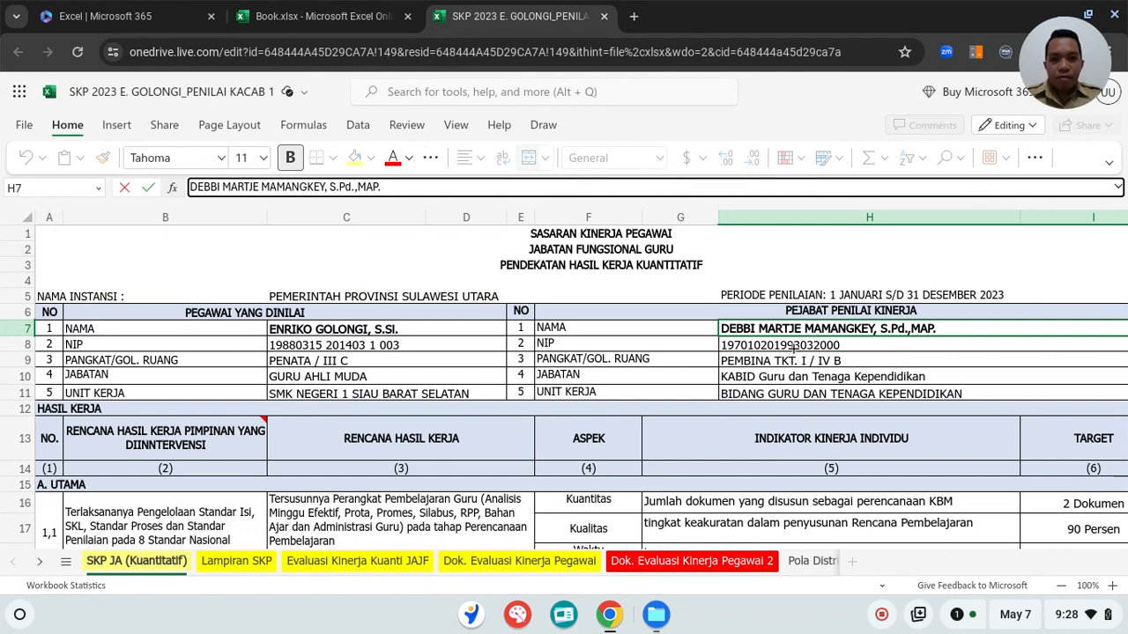
Review the A. UTAMA work plan rows and inspect the additional-duties plan for item 2,1 in C25
{"action": "scroll", "coordinate": [794, 348], "scroll_direction": "down", "scroll_amount": 3}
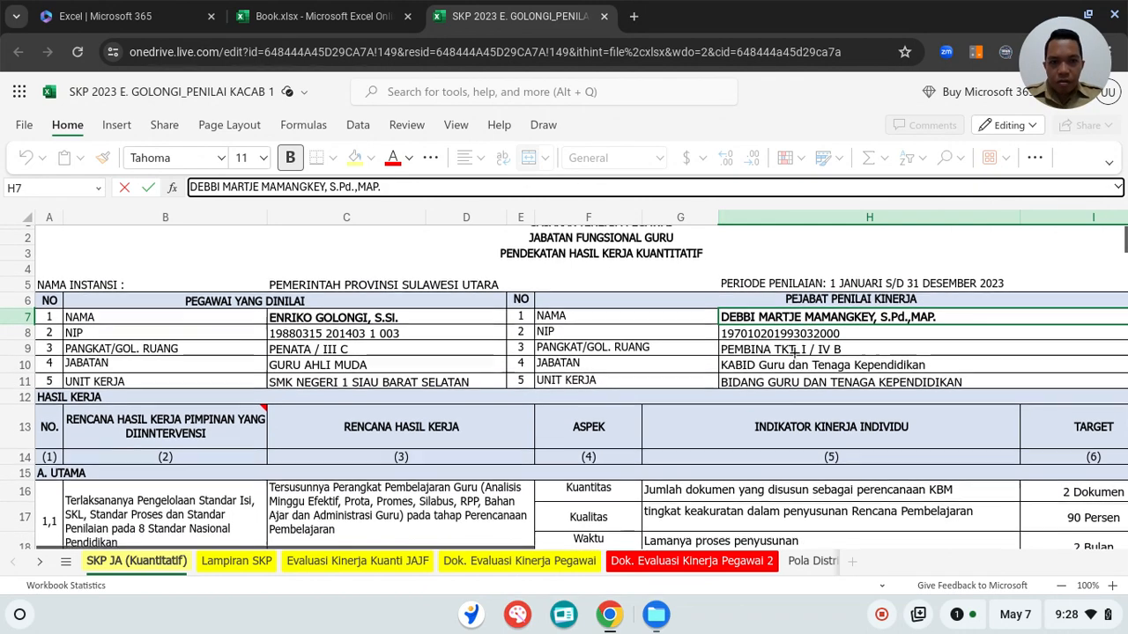
{"action": "scroll", "coordinate": [793, 352], "scroll_direction": "down", "scroll_amount": 3}
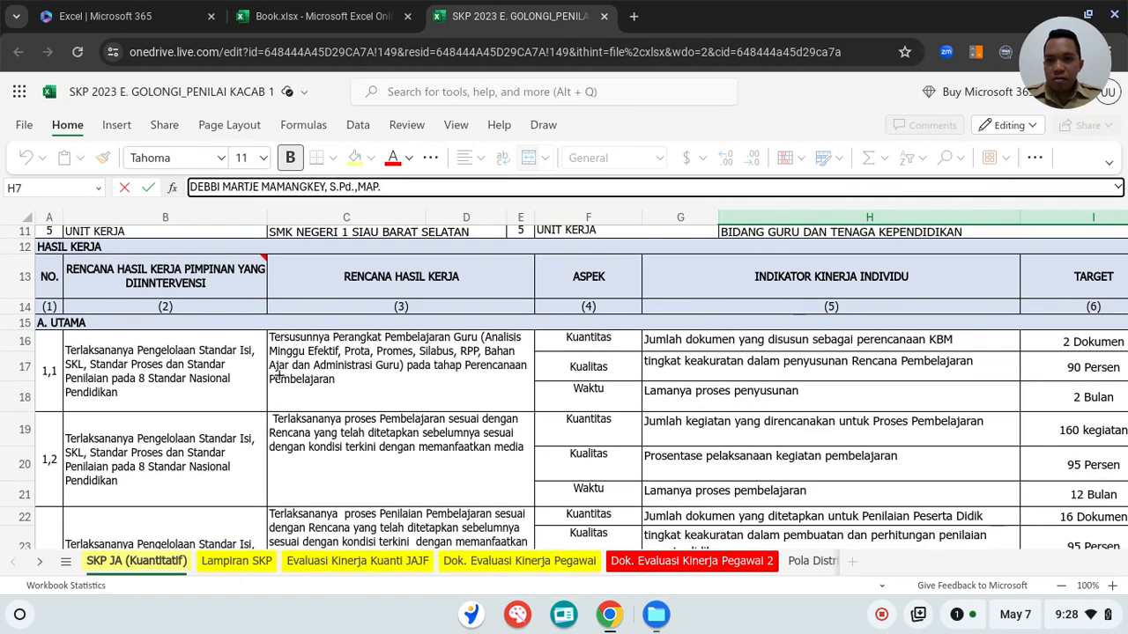
{"action": "scroll", "coordinate": [141, 366], "scroll_direction": "up", "scroll_amount": 3}
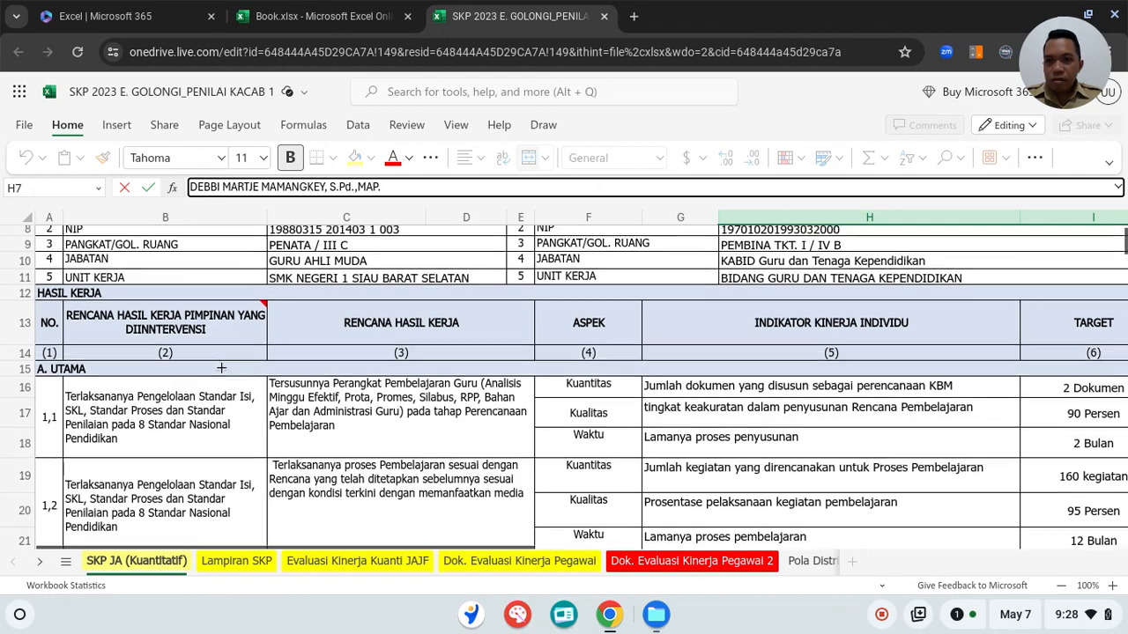
{"action": "scroll", "coordinate": [220, 368], "scroll_direction": "down", "scroll_amount": 1}
{"action": "scroll", "coordinate": [222, 370], "scroll_direction": "down", "scroll_amount": 5}
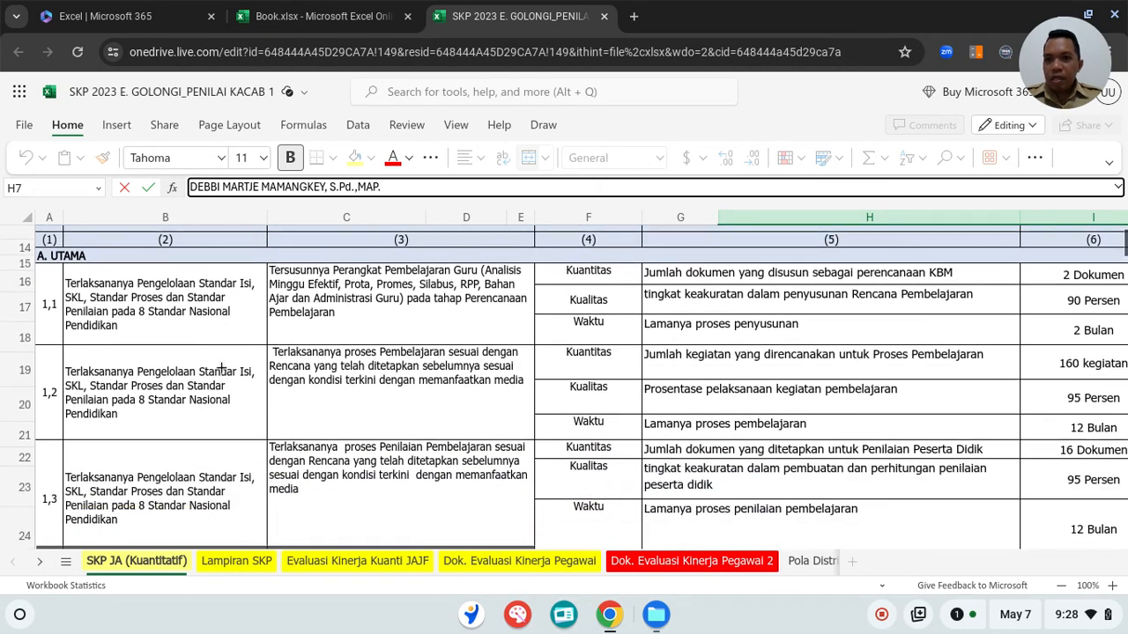
{"action": "scroll", "coordinate": [223, 370], "scroll_direction": "down", "scroll_amount": 4}
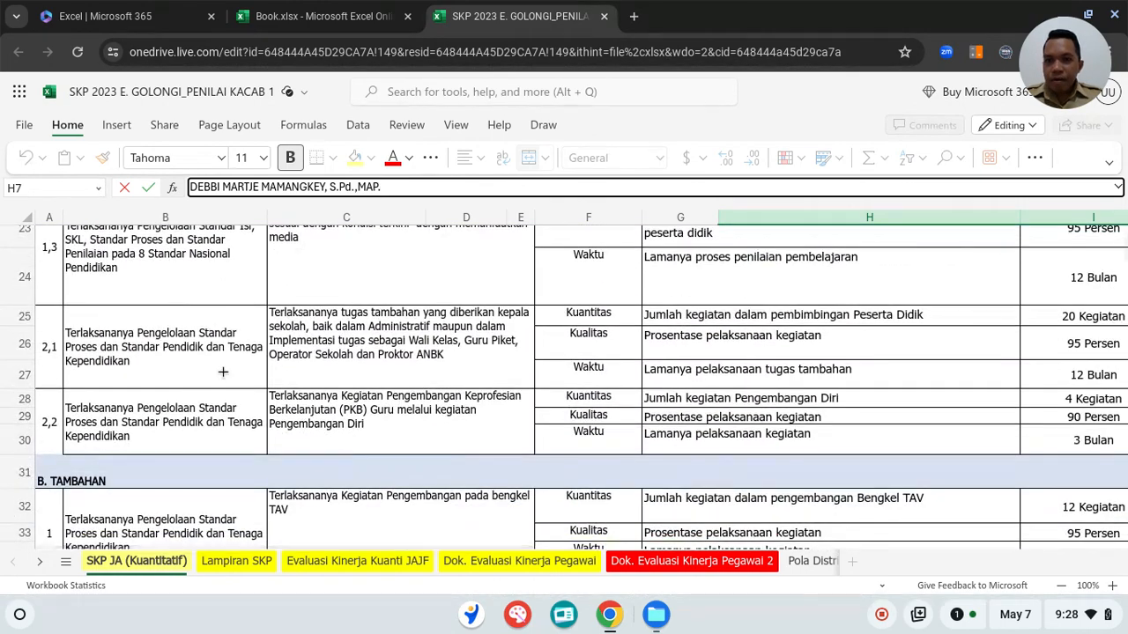
{"action": "scroll", "coordinate": [223, 371], "scroll_direction": "up", "scroll_amount": 2}
{"action": "left_click", "coordinate": [344, 376]}
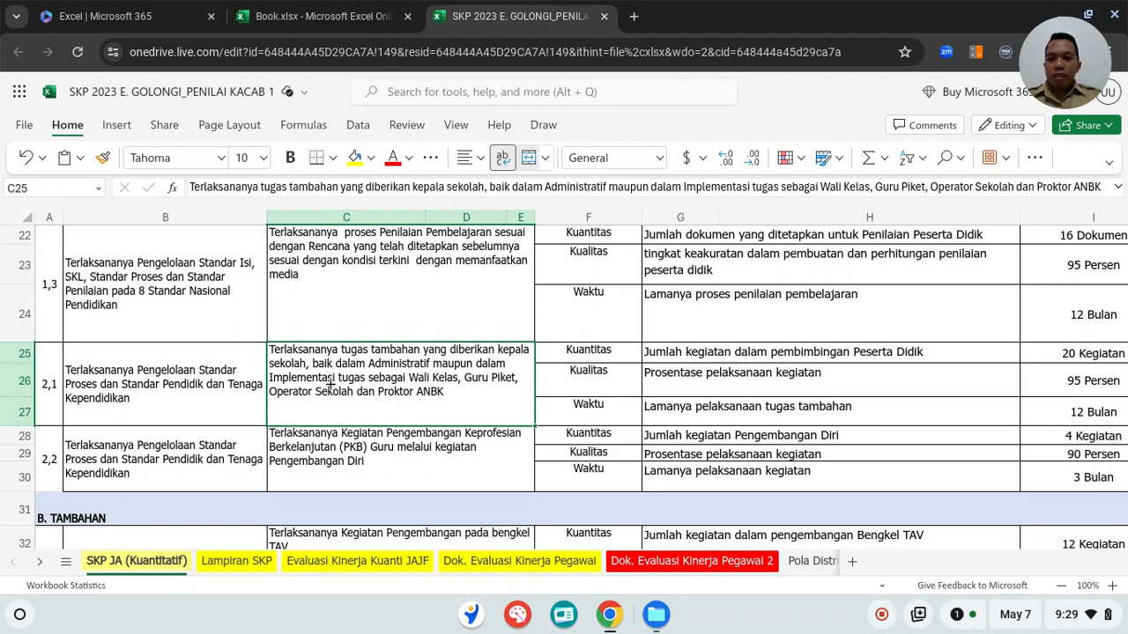
Examine the work plans, indicators and targets across the A. UTAMA and B. TAMBAHAN sections
{"action": "scroll", "coordinate": [335, 379], "scroll_direction": "down", "scroll_amount": 3}
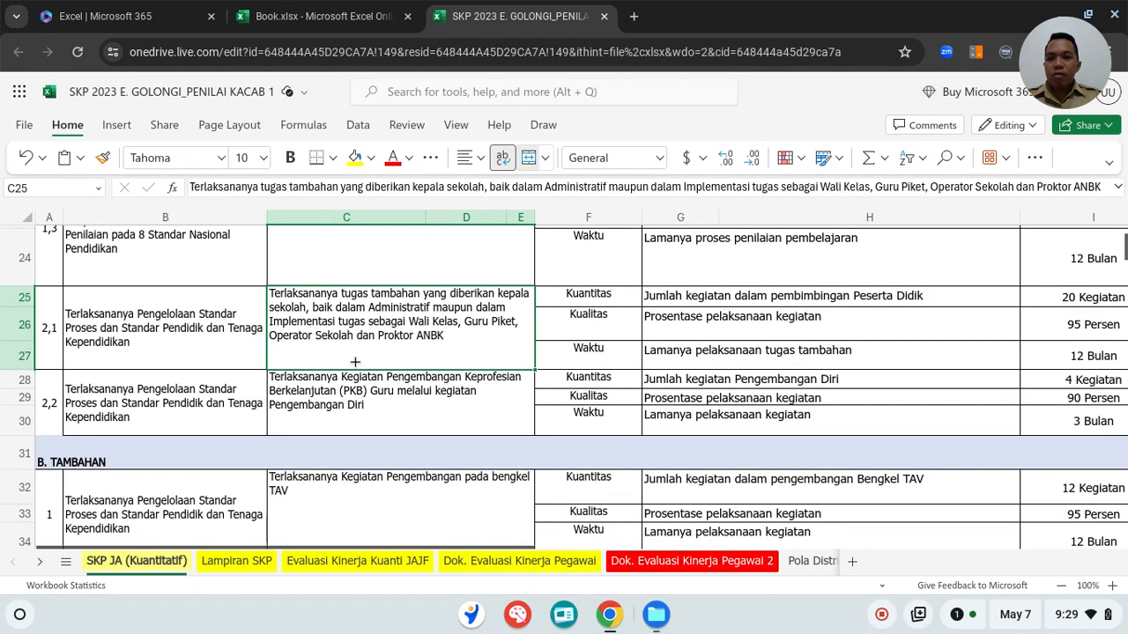
{"action": "scroll", "coordinate": [358, 347], "scroll_direction": "down", "scroll_amount": 2}
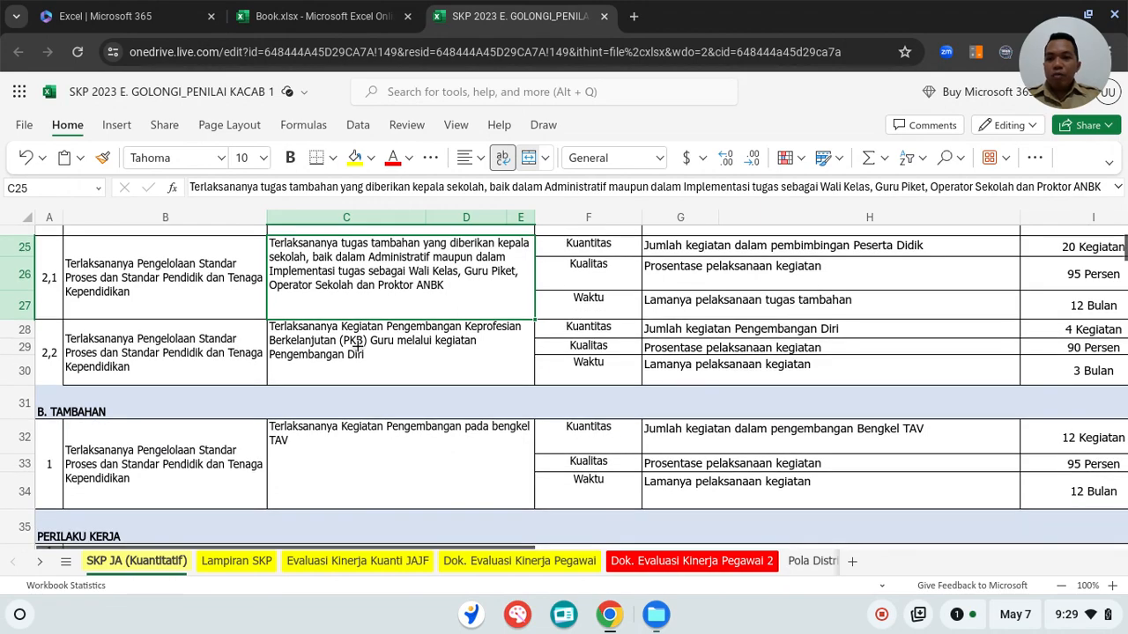
{"action": "scroll", "coordinate": [236, 428], "scroll_direction": "up", "scroll_amount": 8}
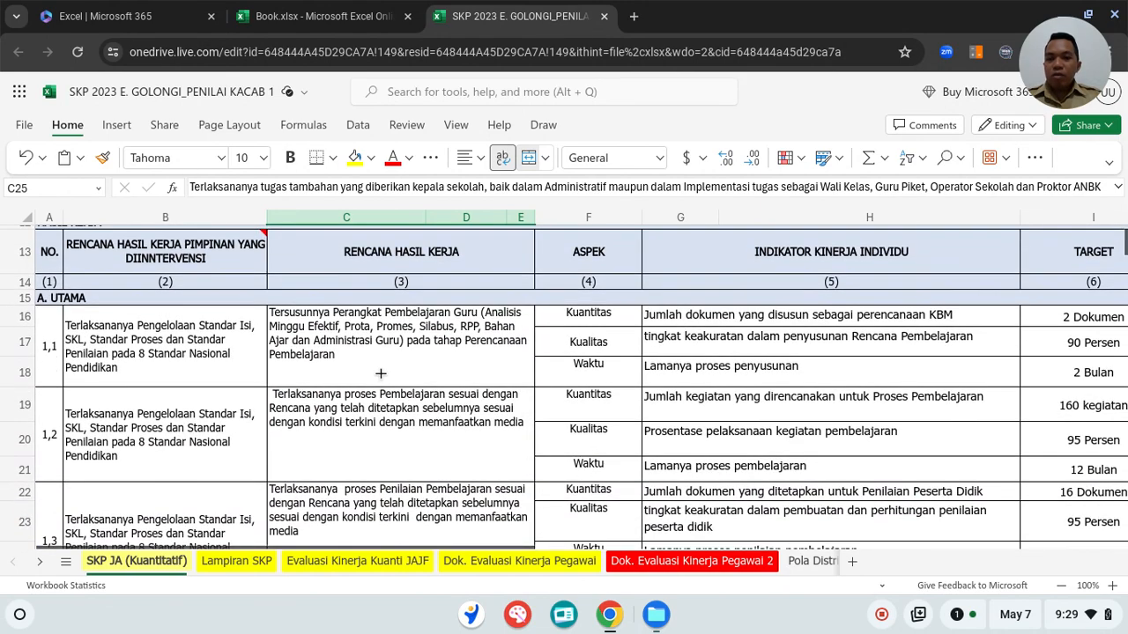
{"action": "scroll", "coordinate": [379, 372], "scroll_direction": "down", "scroll_amount": 1}
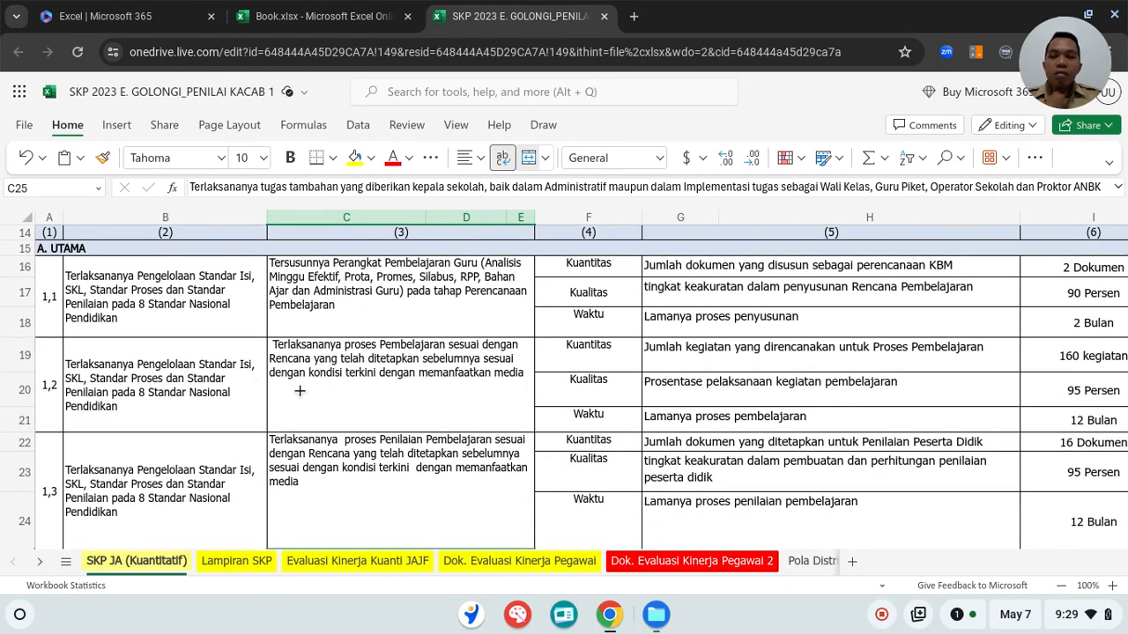
{"action": "scroll", "coordinate": [201, 326], "scroll_direction": "down", "scroll_amount": 3}
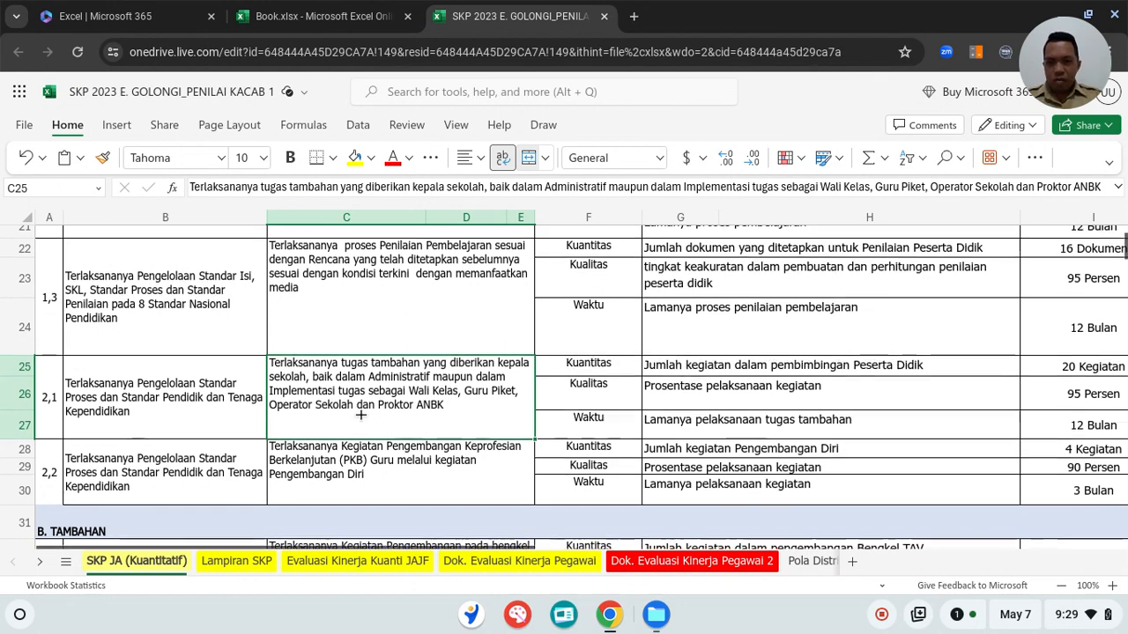
{"action": "scroll", "coordinate": [361, 419], "scroll_direction": "down", "scroll_amount": 3}
{"action": "scroll", "coordinate": [361, 423], "scroll_direction": "down", "scroll_amount": 1}
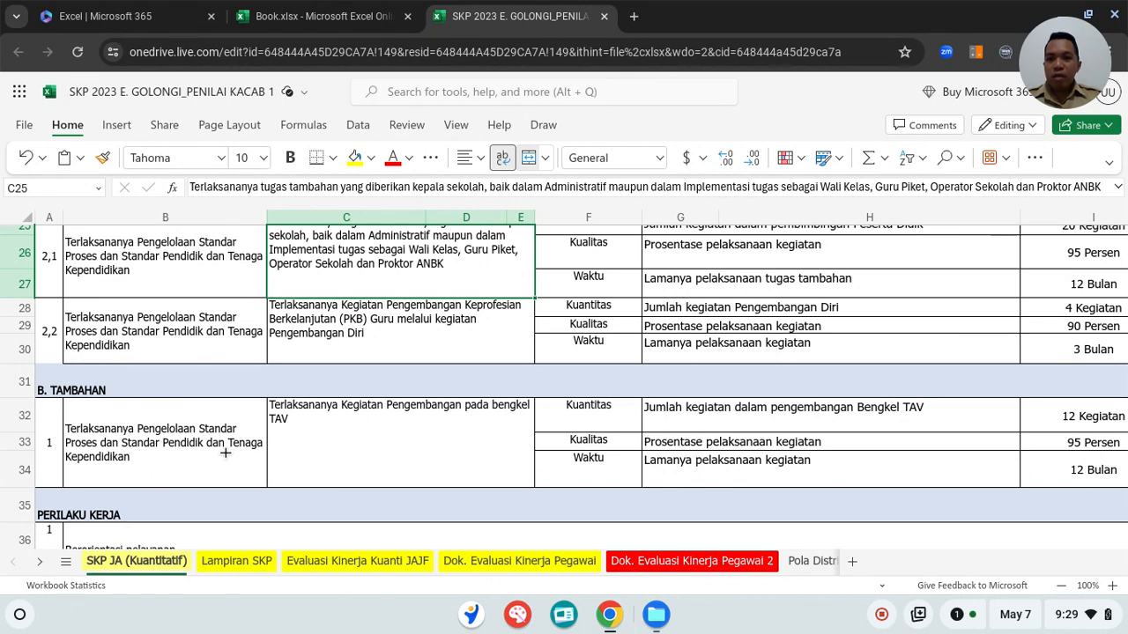
{"action": "scroll", "coordinate": [367, 443], "scroll_direction": "up", "scroll_amount": 1}
{"action": "scroll", "coordinate": [367, 443], "scroll_direction": "up", "scroll_amount": 1}
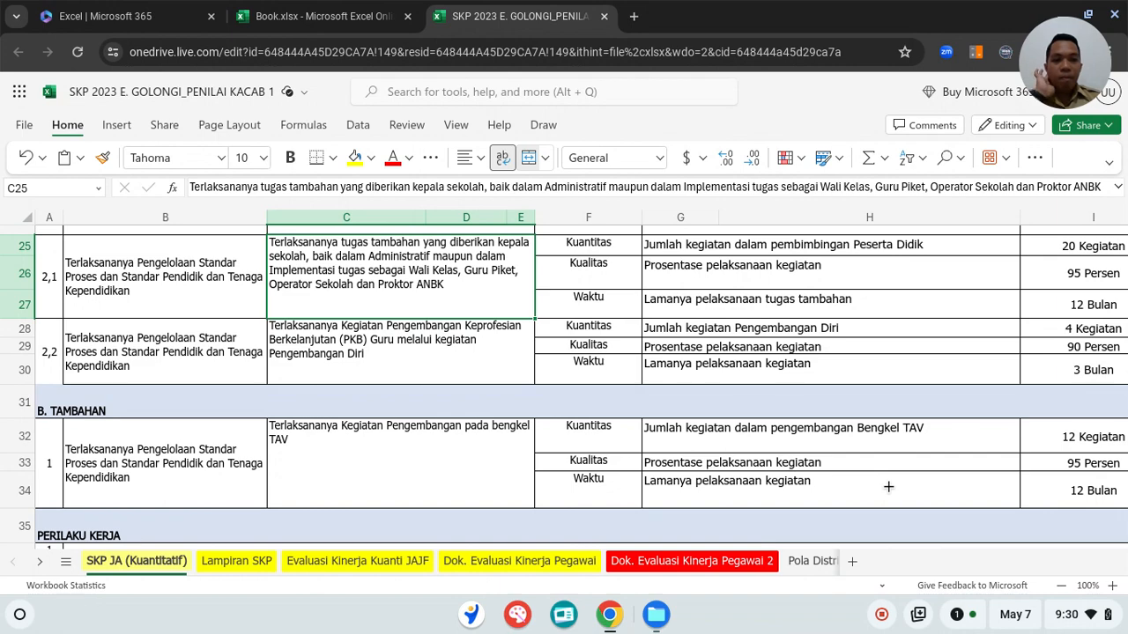
Review the B. TAMBAHAN and PERILAKU KERJA sections and inspect the place and date above the assessor's signature in G65
{"action": "scroll", "coordinate": [890, 485], "scroll_direction": "down", "scroll_amount": 1}
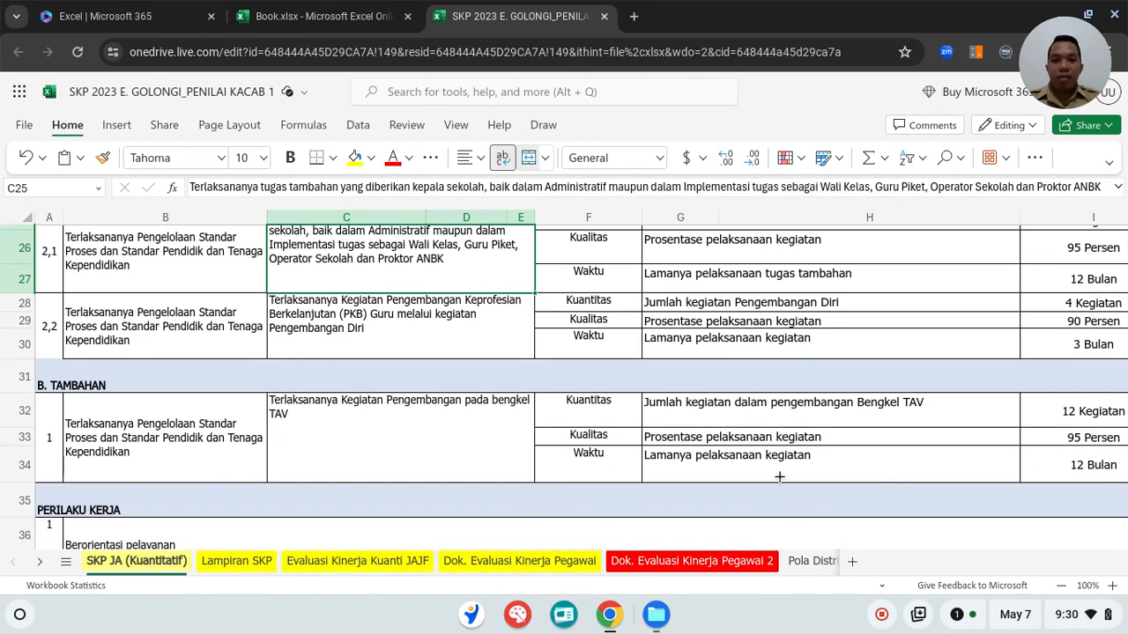
{"action": "scroll", "coordinate": [769, 478], "scroll_direction": "down", "scroll_amount": 1}
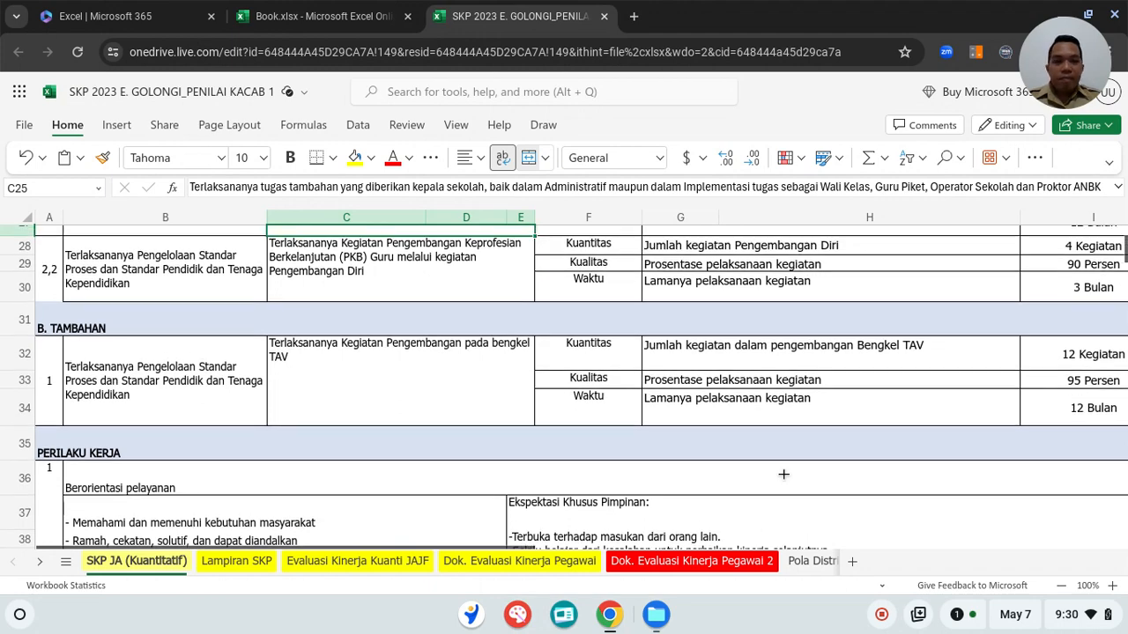
{"action": "scroll", "coordinate": [783, 474], "scroll_direction": "down", "scroll_amount": 1}
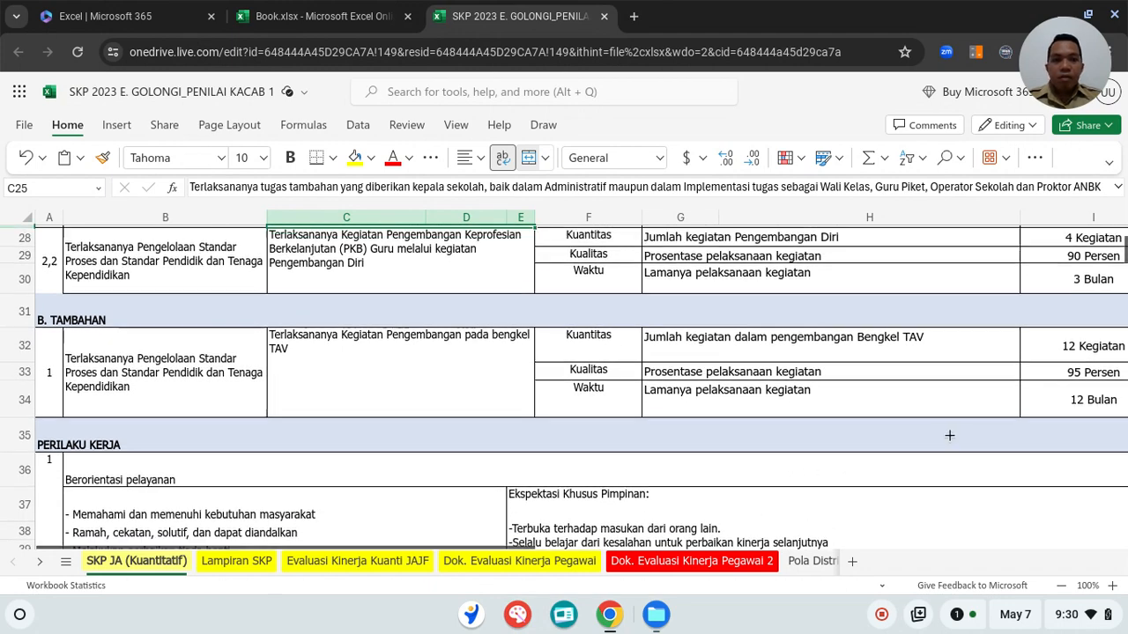
{"action": "scroll", "coordinate": [949, 436], "scroll_direction": "up", "scroll_amount": 2}
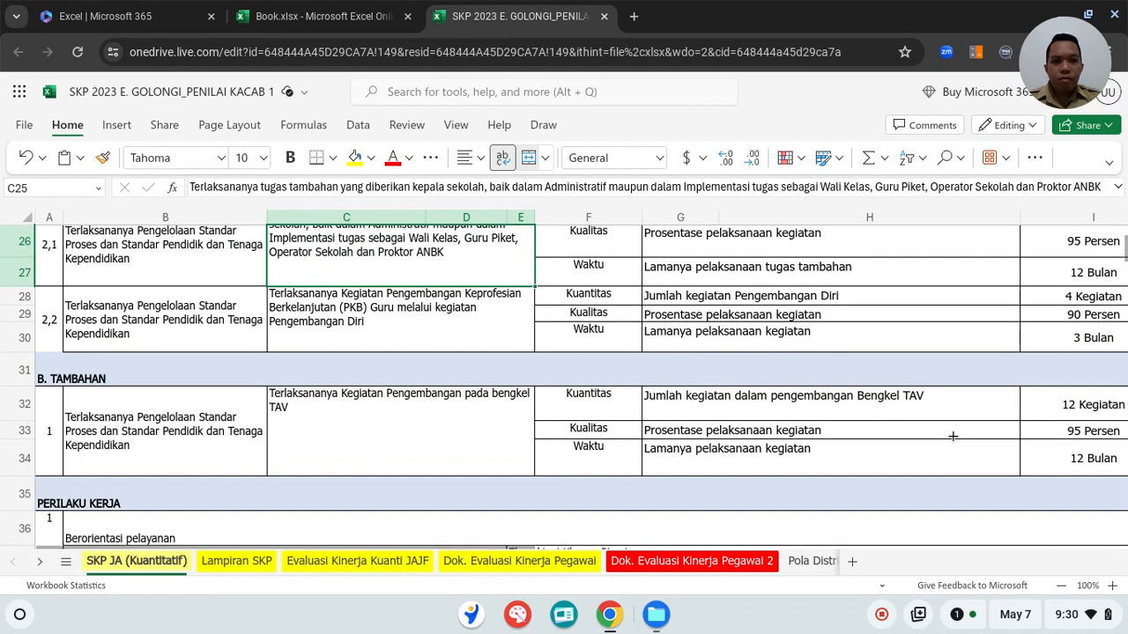
{"action": "scroll", "coordinate": [952, 436], "scroll_direction": "down", "scroll_amount": 5}
{"action": "scroll", "coordinate": [952, 436], "scroll_direction": "down", "scroll_amount": 3}
{"action": "scroll", "coordinate": [788, 410], "scroll_direction": "down", "scroll_amount": 3}
{"action": "scroll", "coordinate": [788, 410], "scroll_direction": "down", "scroll_amount": 5}
{"action": "scroll", "coordinate": [803, 406], "scroll_direction": "down", "scroll_amount": 2}
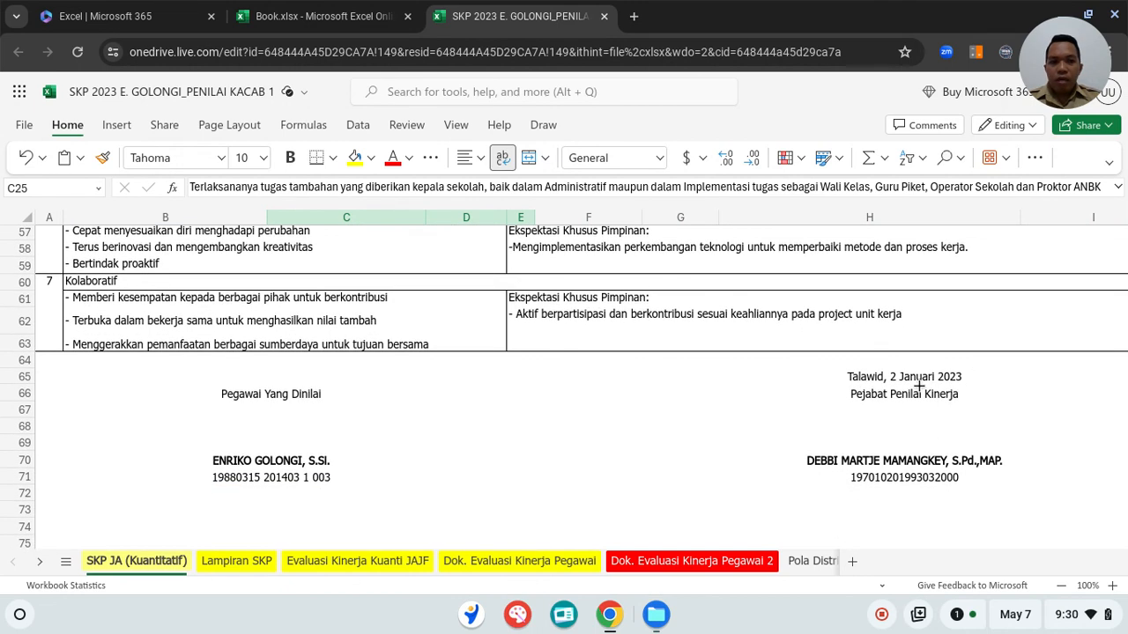
{"action": "left_click", "coordinate": [918, 383]}
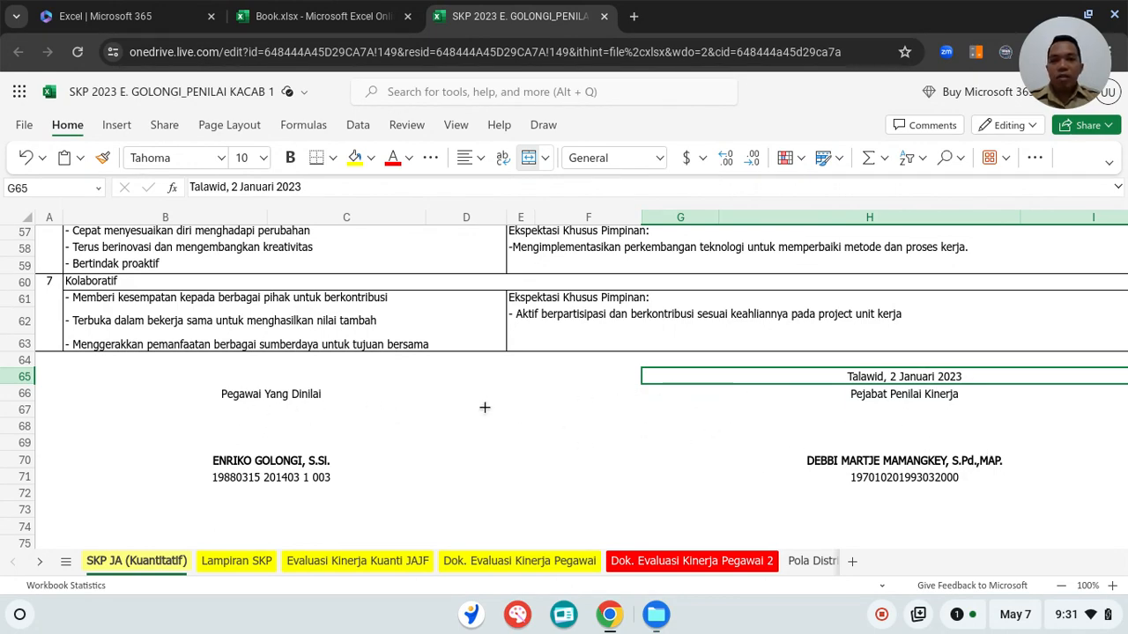
Compare the identity header with the signature block and inspect the formulas behind the assessor's and employee's names in row 70
{"action": "scroll", "coordinate": [487, 406], "scroll_direction": "up", "scroll_amount": 15}
{"action": "scroll", "coordinate": [487, 406], "scroll_direction": "up", "scroll_amount": 3}
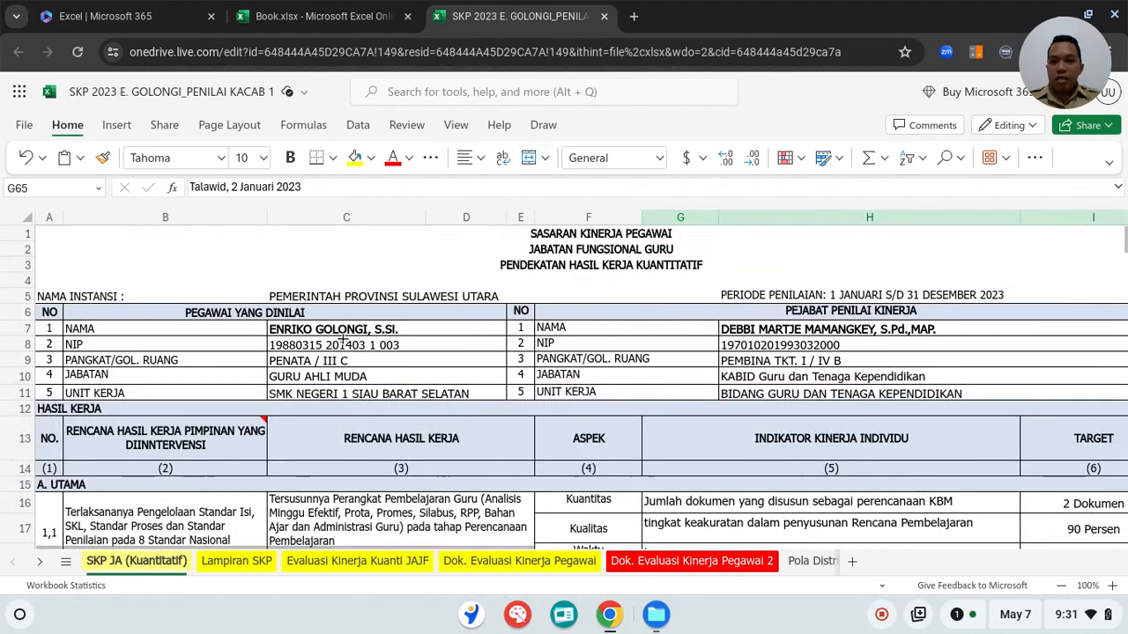
{"action": "scroll", "coordinate": [601, 284], "scroll_direction": "down", "scroll_amount": 10}
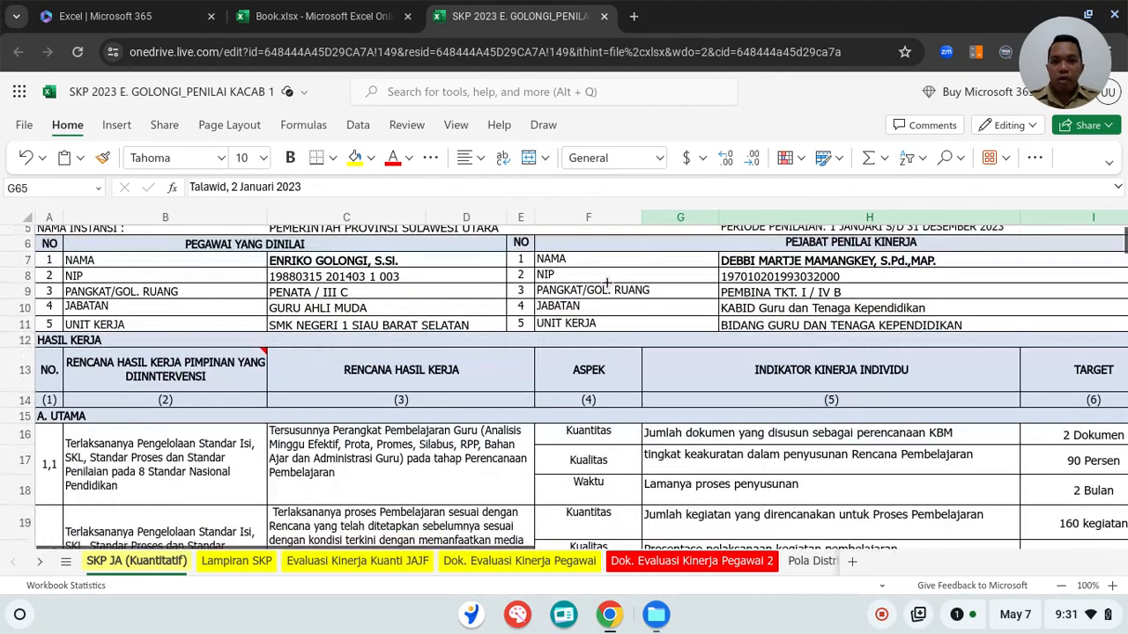
{"action": "scroll", "coordinate": [615, 293], "scroll_direction": "down", "scroll_amount": 10}
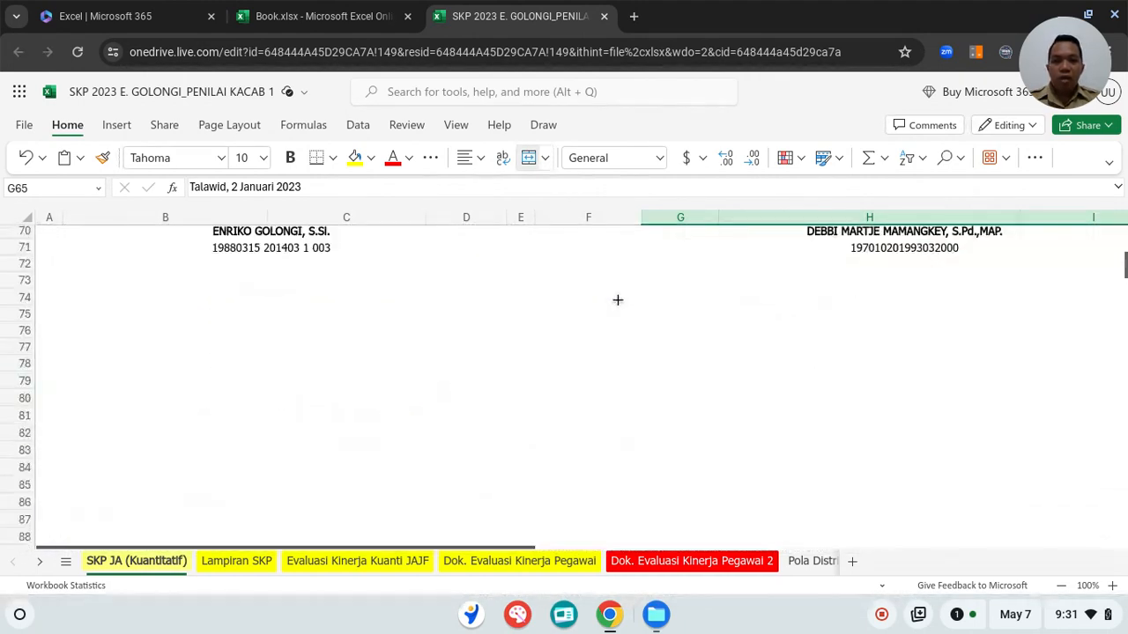
{"action": "scroll", "coordinate": [618, 300], "scroll_direction": "up", "scroll_amount": 1}
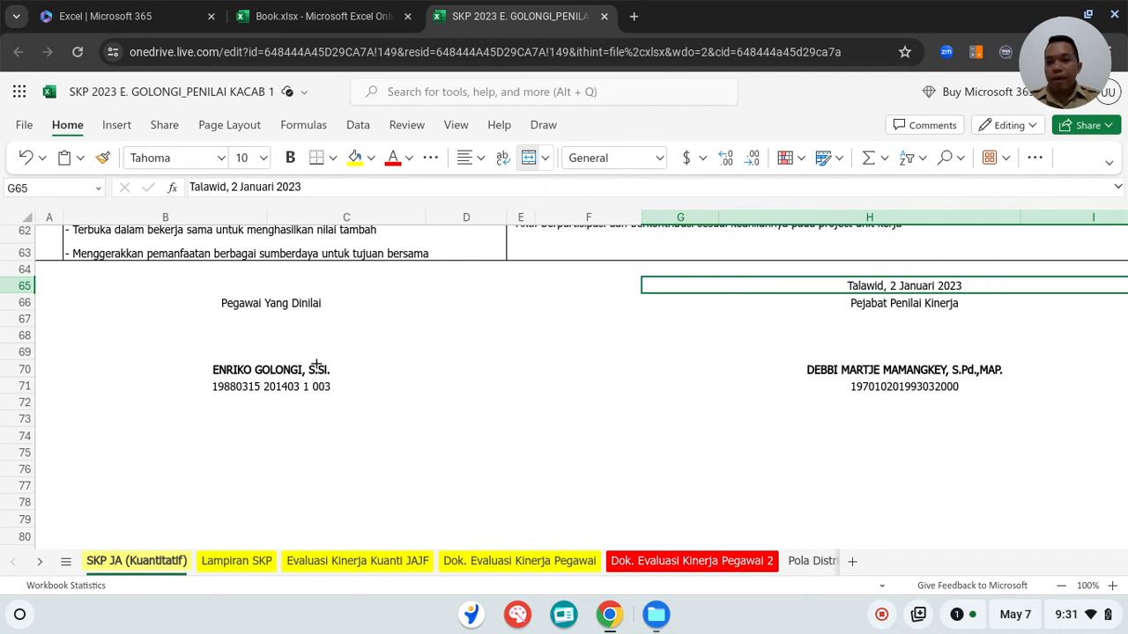
{"action": "scroll", "coordinate": [315, 359], "scroll_direction": "up", "scroll_amount": 1}
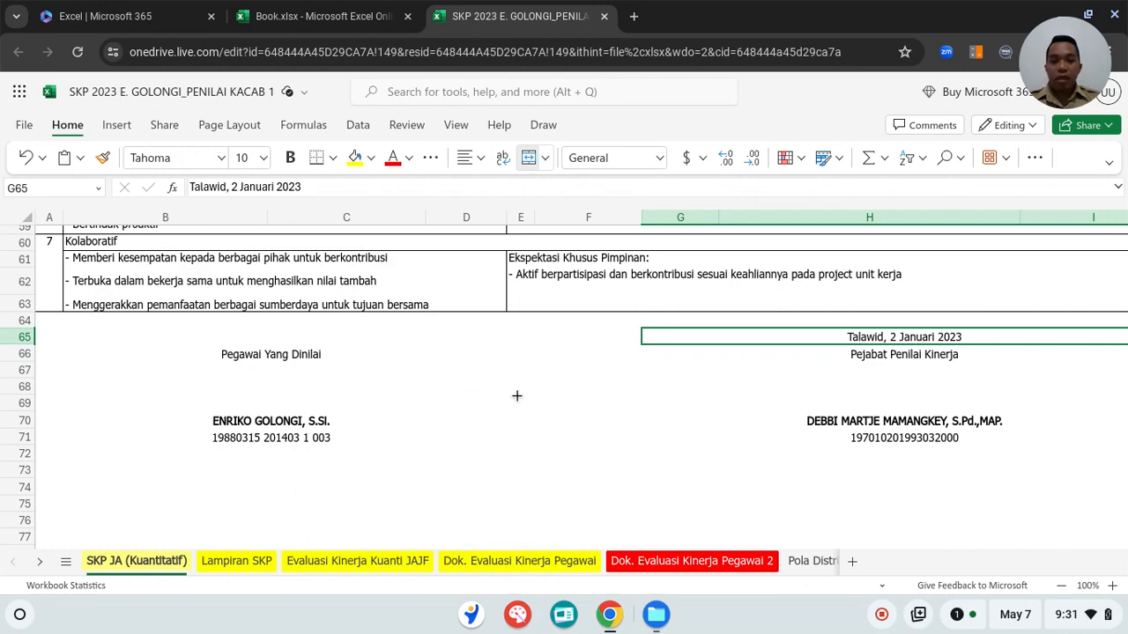
{"action": "scroll", "coordinate": [555, 405], "scroll_direction": "up", "scroll_amount": 3}
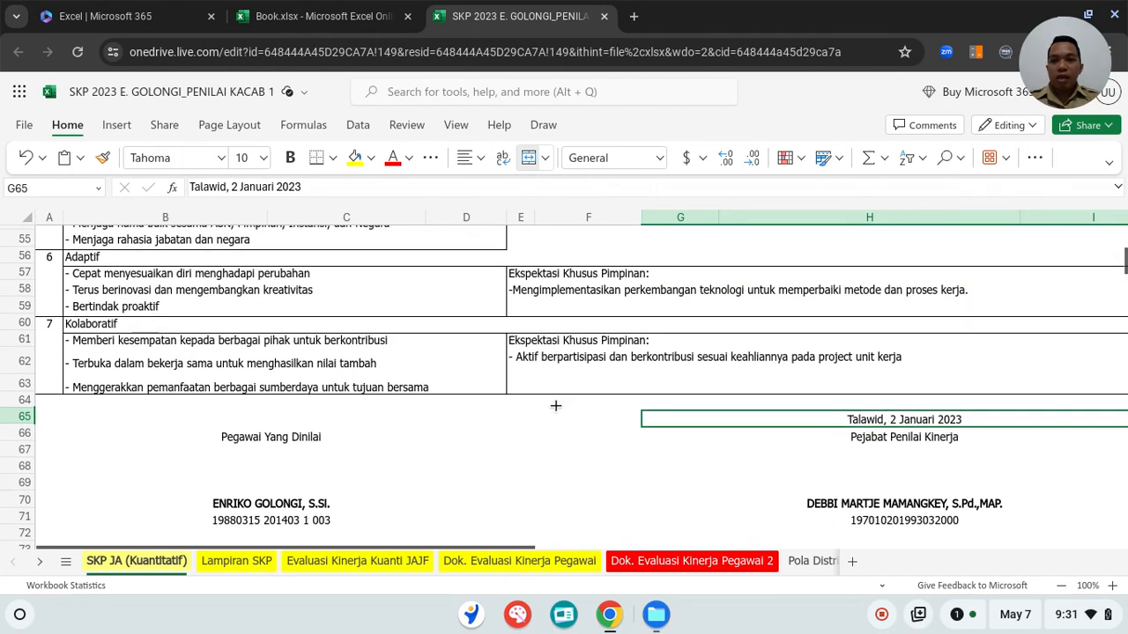
{"action": "scroll", "coordinate": [563, 405], "scroll_direction": "down", "scroll_amount": 2}
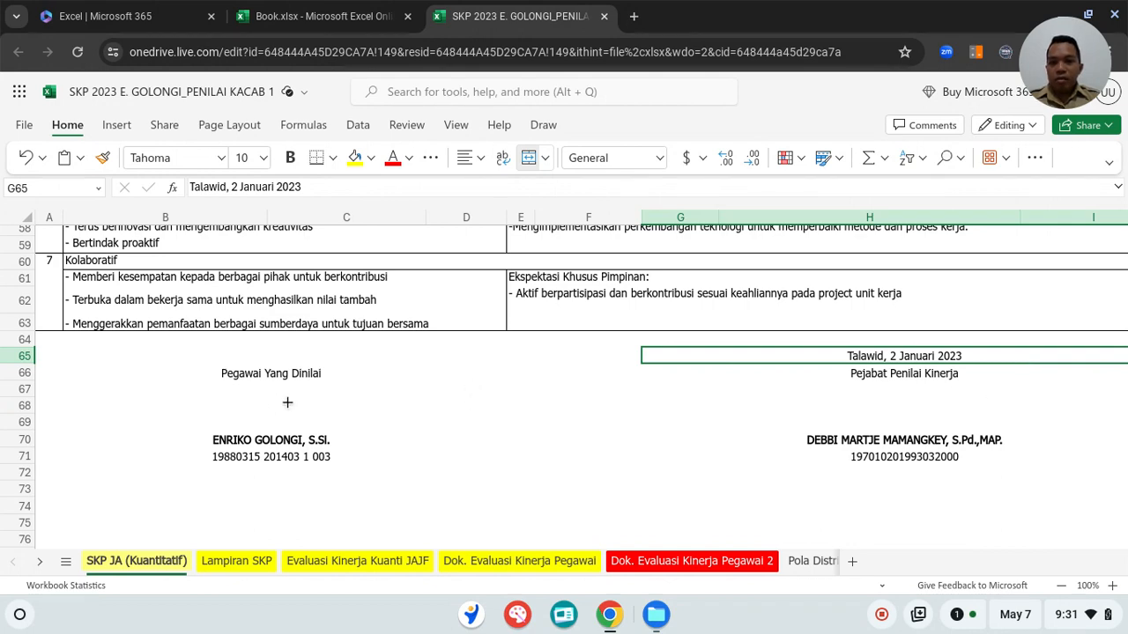
{"action": "scroll", "coordinate": [287, 403], "scroll_direction": "down", "scroll_amount": 1}
{"action": "scroll", "coordinate": [288, 401], "scroll_direction": "up", "scroll_amount": 2}
{"action": "scroll", "coordinate": [287, 402], "scroll_direction": "up", "scroll_amount": 1}
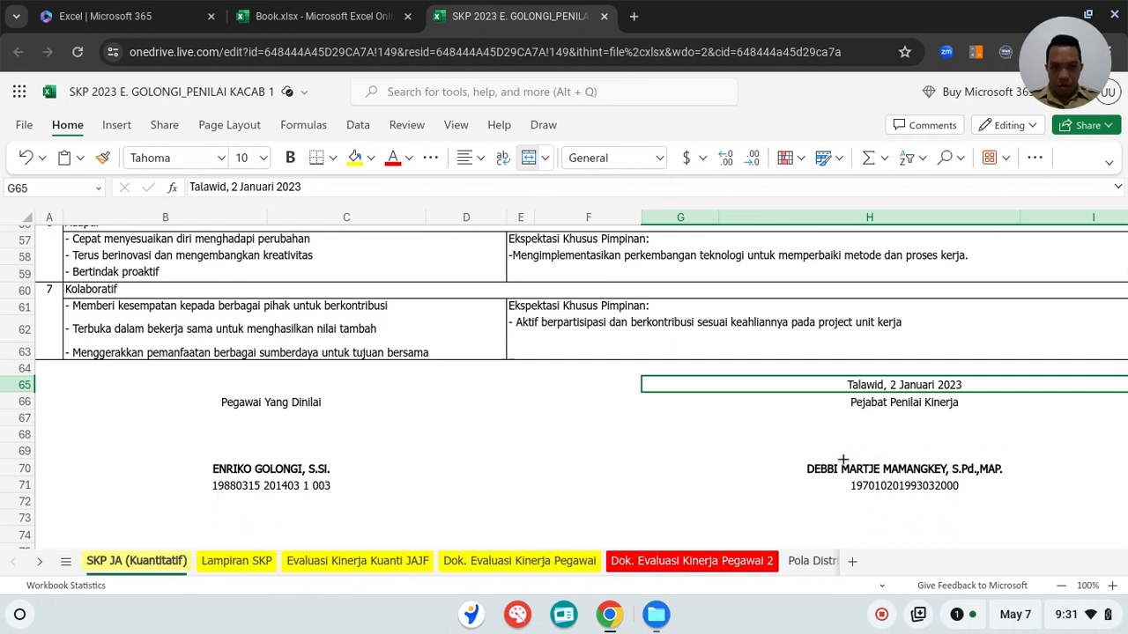
{"action": "left_click", "coordinate": [818, 471]}
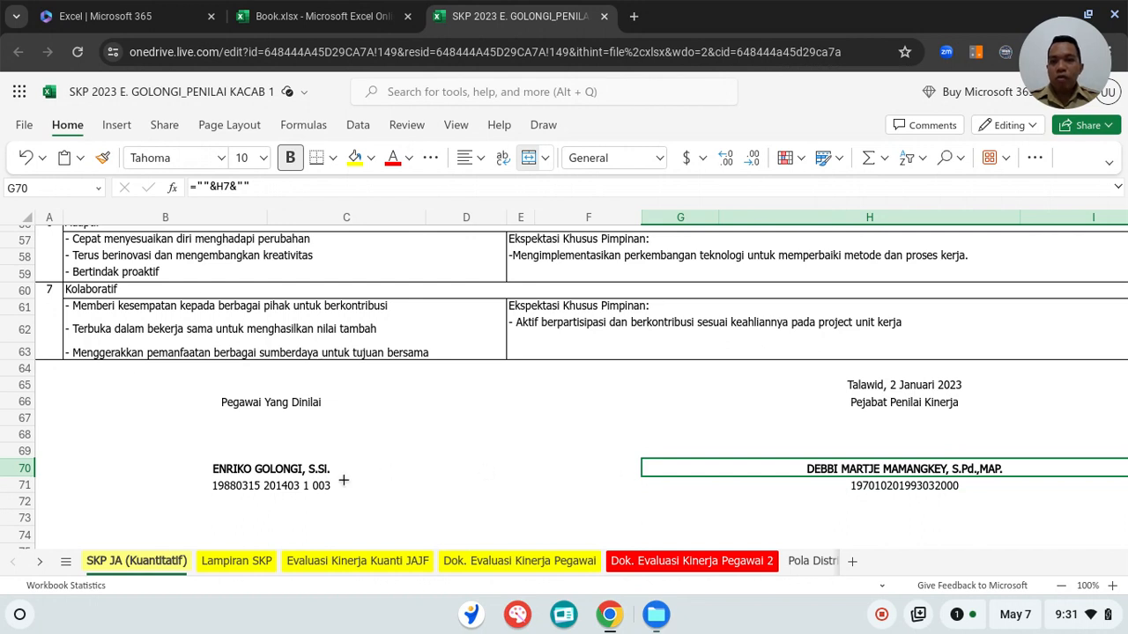
{"action": "left_click", "coordinate": [290, 469]}
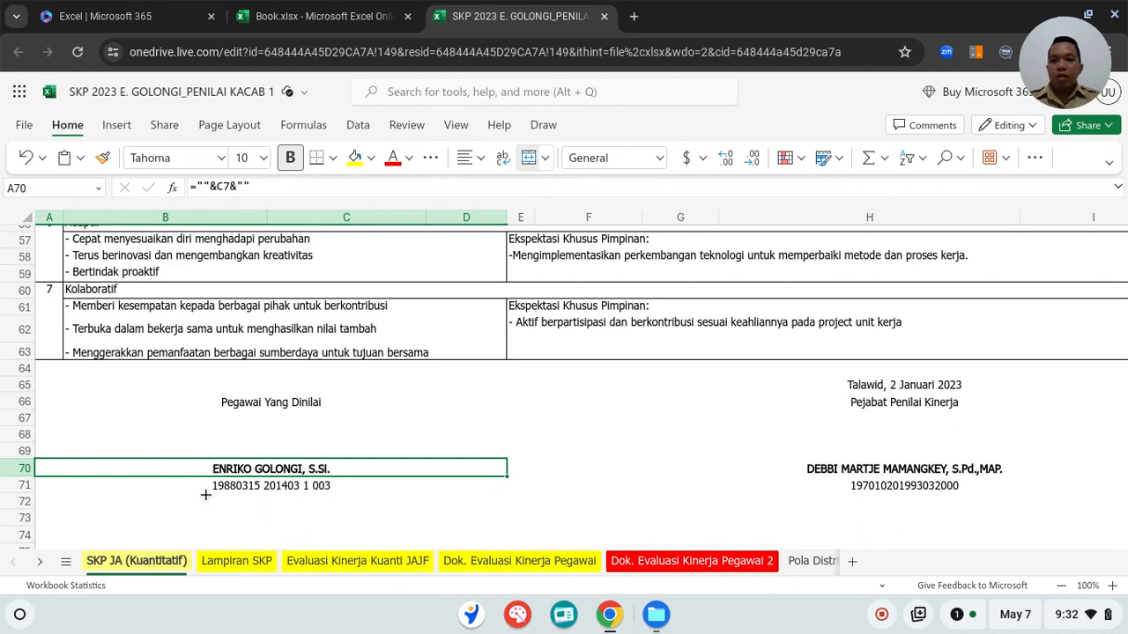
Open the Lampiran SKP sheet and inspect the formula behind the assessment period in C5
{"action": "left_click", "coordinate": [256, 564]}
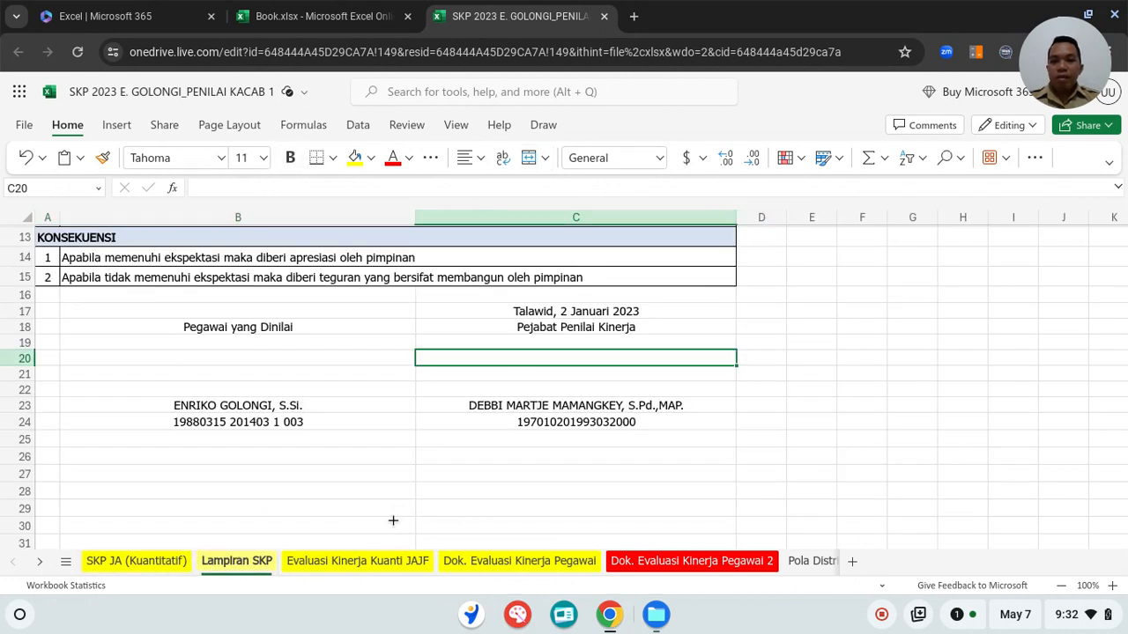
{"action": "scroll", "coordinate": [724, 480], "scroll_direction": "up", "scroll_amount": 4}
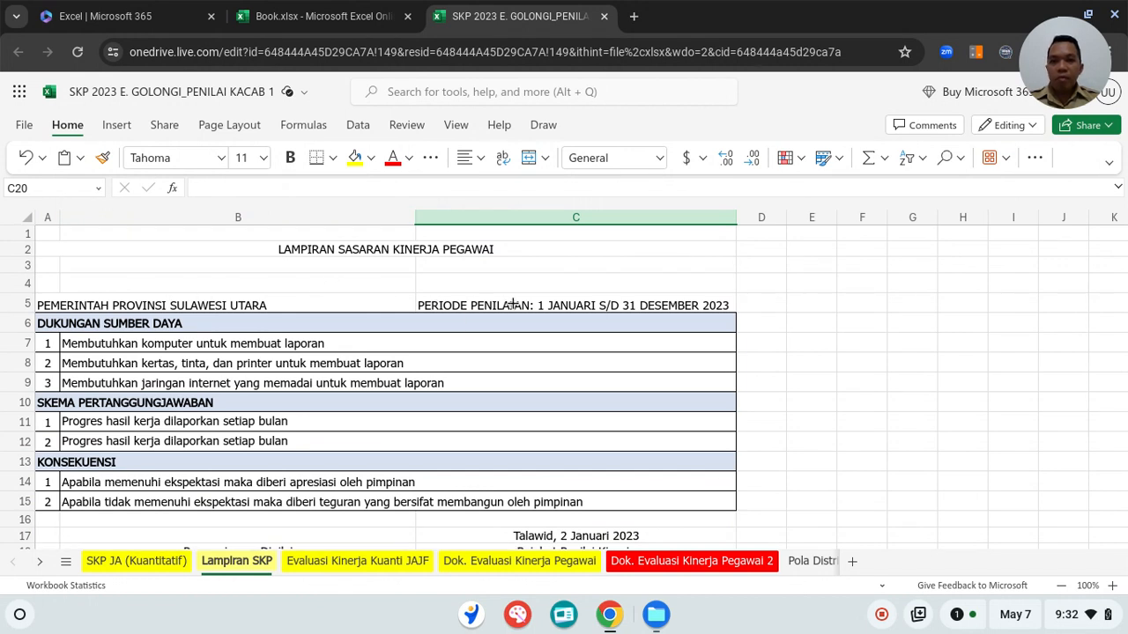
{"action": "left_click", "coordinate": [706, 306]}
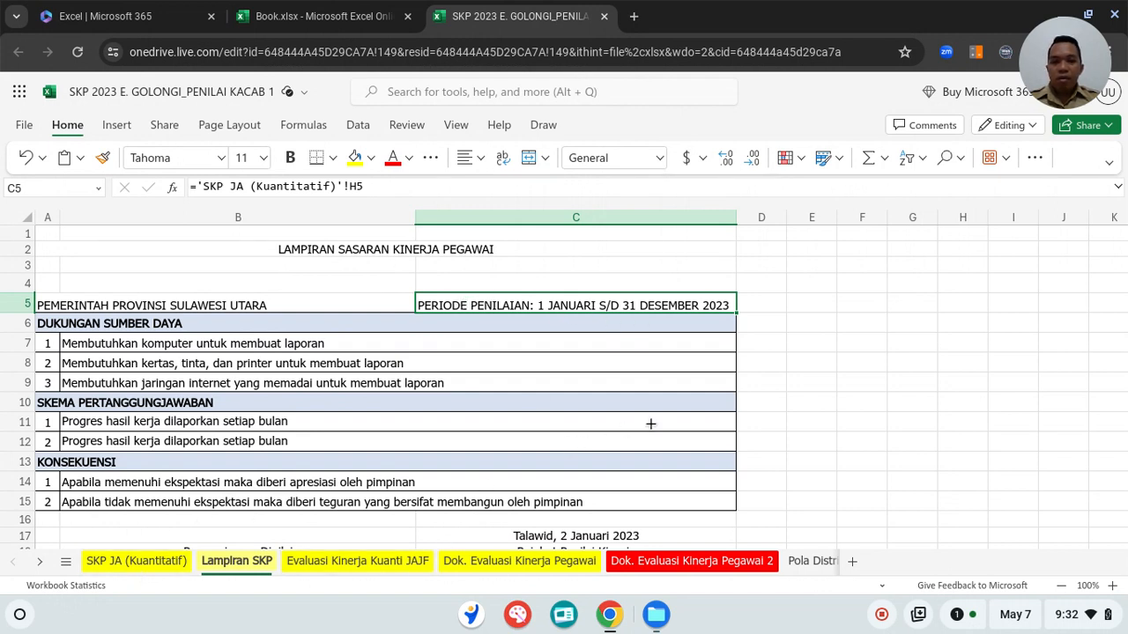
Inspect the place and date in C17 and the formula behind the employee's signature name in B23
{"action": "scroll", "coordinate": [669, 427], "scroll_direction": "down", "scroll_amount": 3}
{"action": "left_click", "coordinate": [609, 356]}
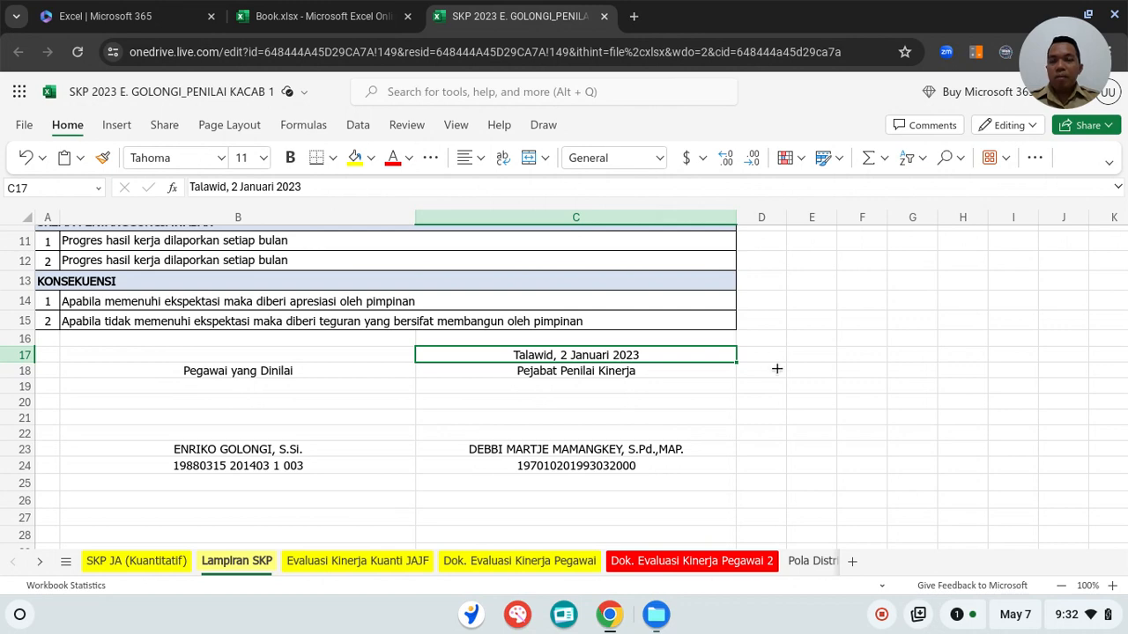
{"action": "scroll", "coordinate": [776, 369], "scroll_direction": "up", "scroll_amount": 2}
{"action": "scroll", "coordinate": [787, 370], "scroll_direction": "down", "scroll_amount": 2}
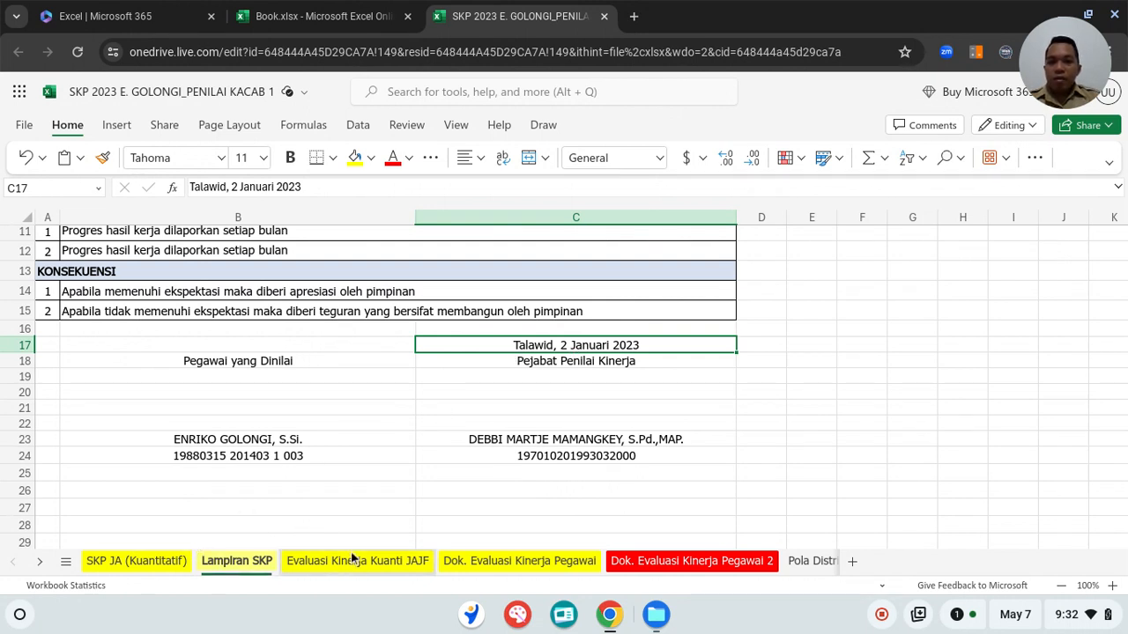
{"action": "left_click", "coordinate": [275, 457]}
{"action": "left_click", "coordinate": [271, 441]}
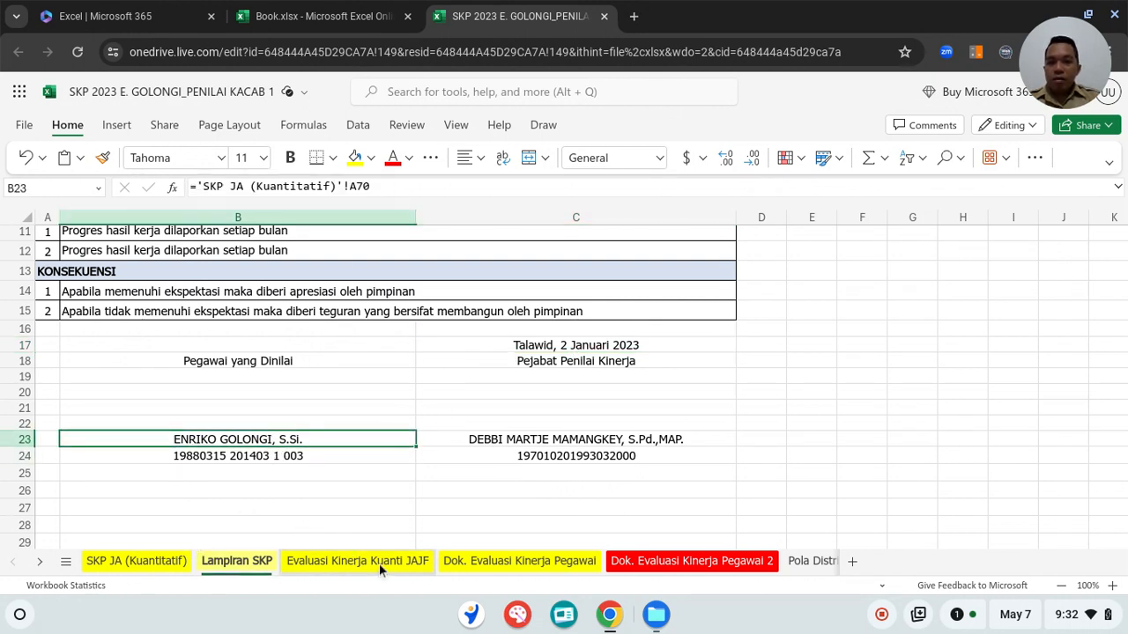
Open the Evaluasi Kinerja Kuanti JAJF sheet and inspect the period line, assessment period and assessor's name in its header
{"action": "left_click", "coordinate": [379, 562]}
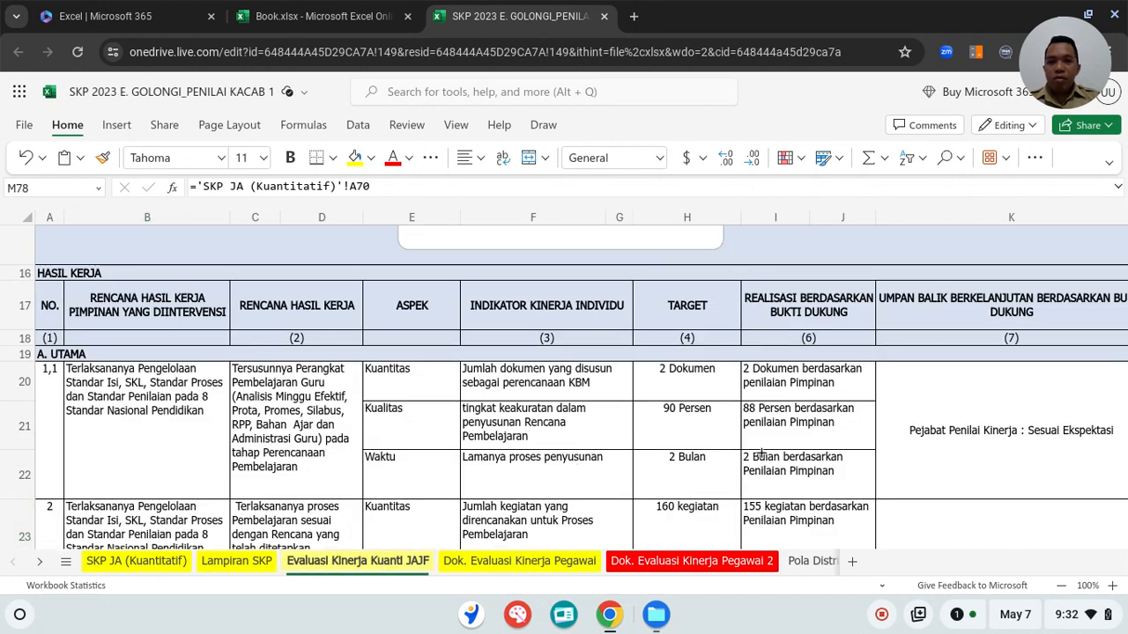
{"action": "scroll", "coordinate": [759, 456], "scroll_direction": "down", "scroll_amount": 3}
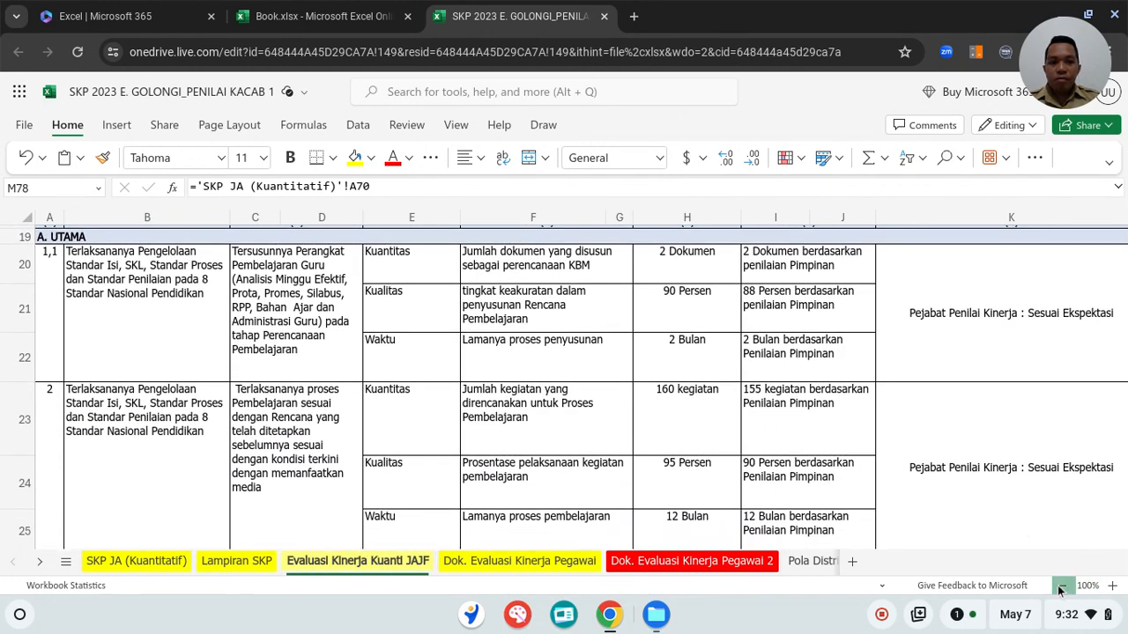
{"action": "left_click", "coordinate": [1064, 587]}
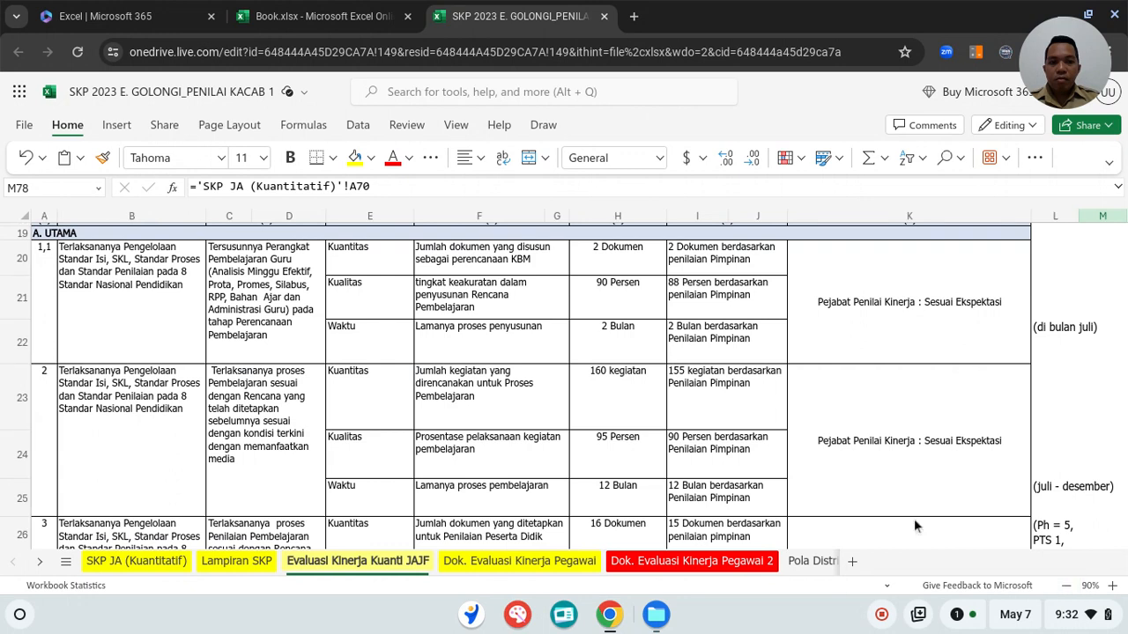
{"action": "scroll", "coordinate": [907, 520], "scroll_direction": "up", "scroll_amount": 3}
{"action": "scroll", "coordinate": [894, 498], "scroll_direction": "up", "scroll_amount": 3}
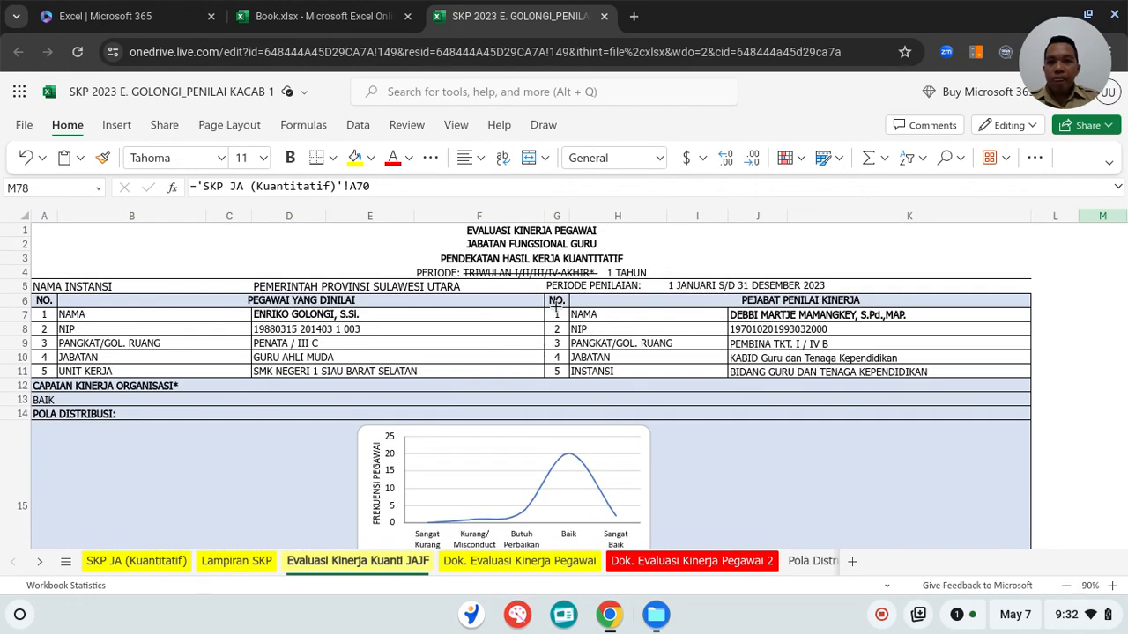
{"action": "left_click", "coordinate": [623, 277]}
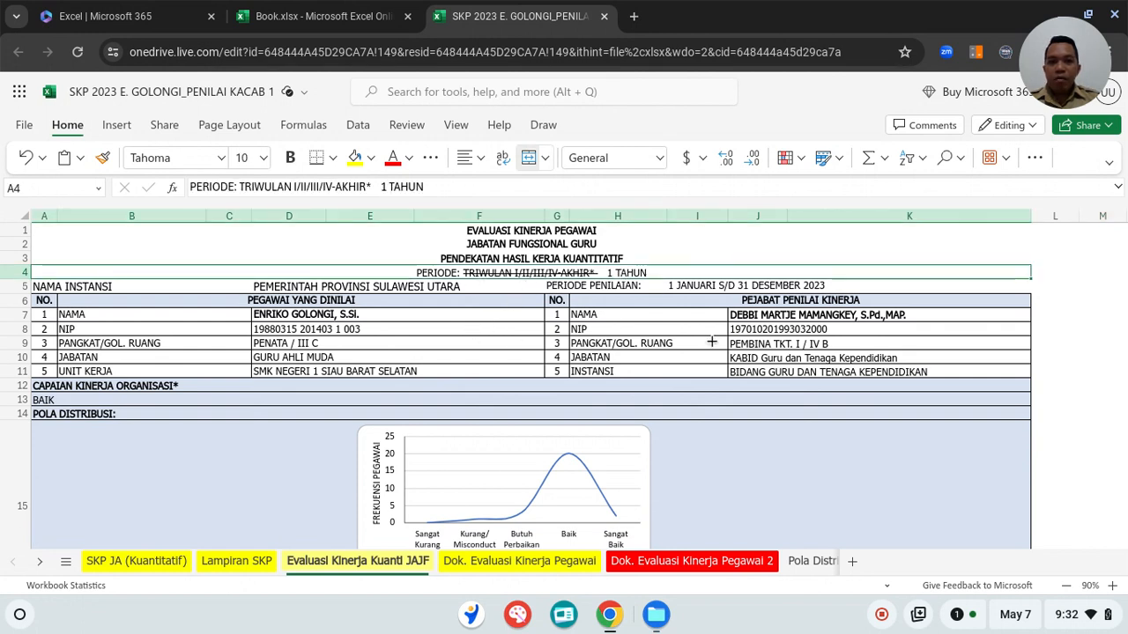
{"action": "left_click", "coordinate": [757, 319]}
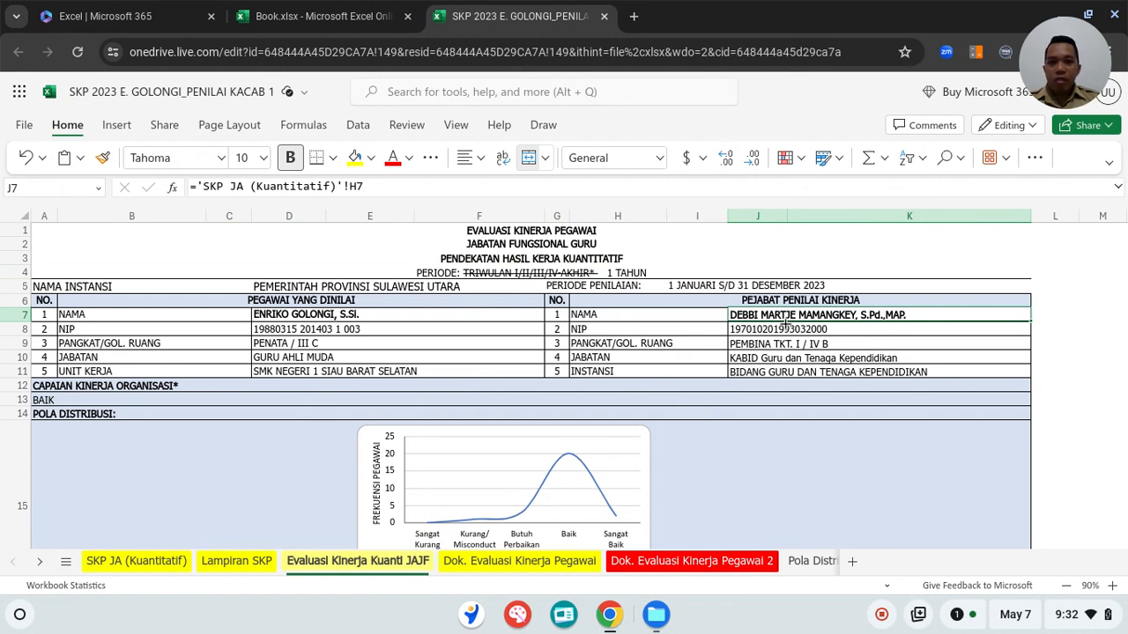
{"action": "left_click", "coordinate": [717, 285]}
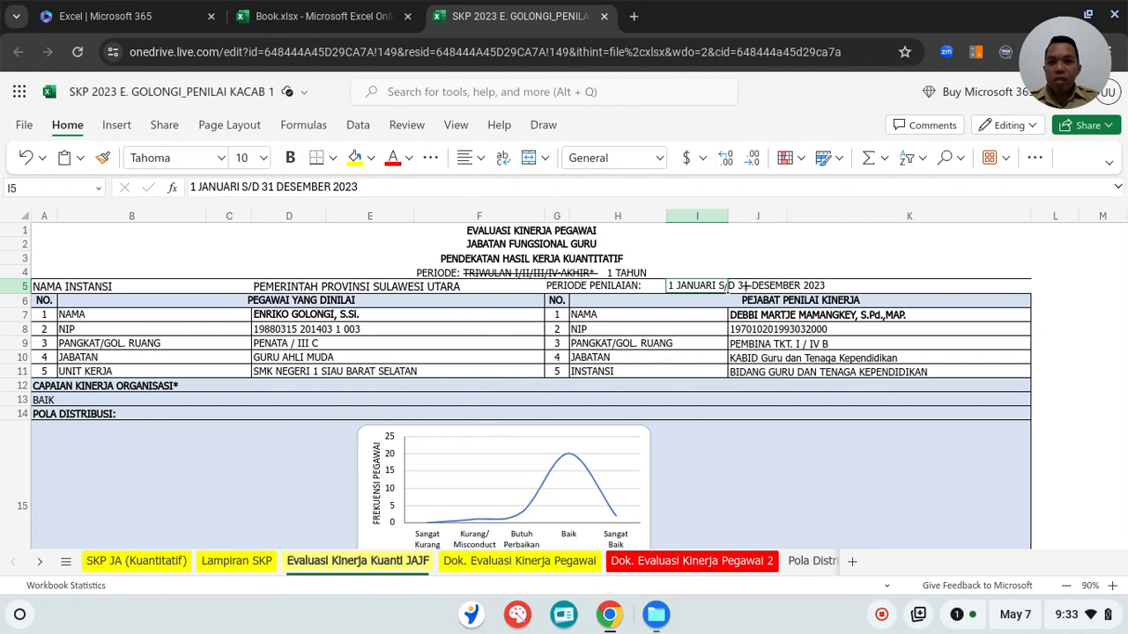
{"action": "left_click", "coordinate": [781, 286]}
{"action": "left_click", "coordinate": [821, 287]}
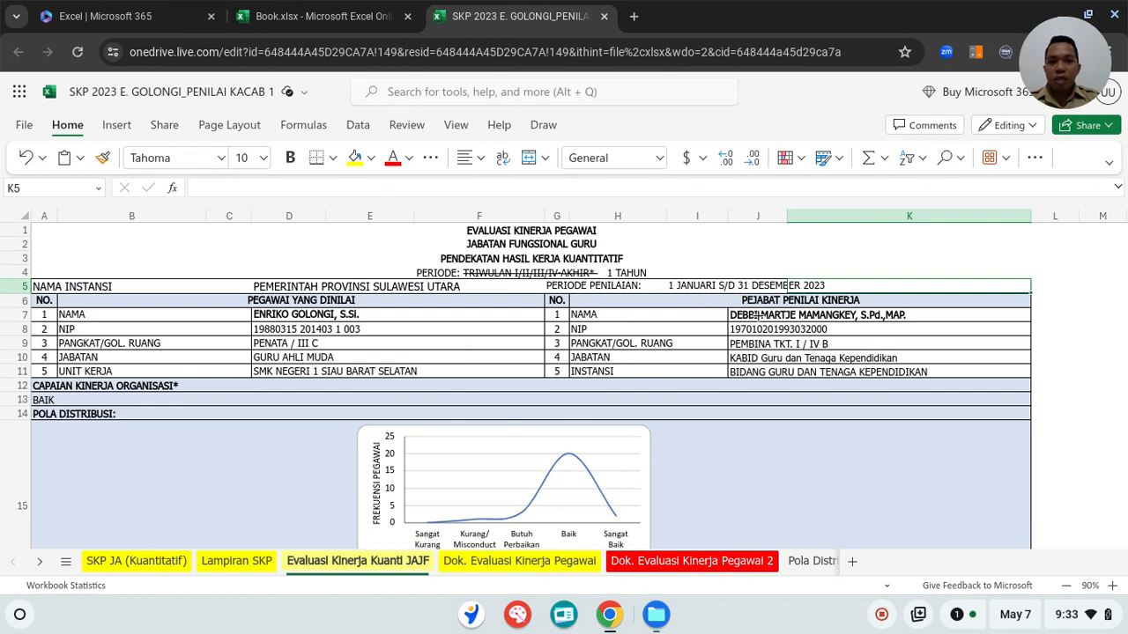
Review the A. UTAMA targets against their realisations and inspect the assessor's feedback for work plan 4 in K29
{"action": "scroll", "coordinate": [755, 311], "scroll_direction": "down", "scroll_amount": 5}
{"action": "scroll", "coordinate": [771, 351], "scroll_direction": "down", "scroll_amount": 3}
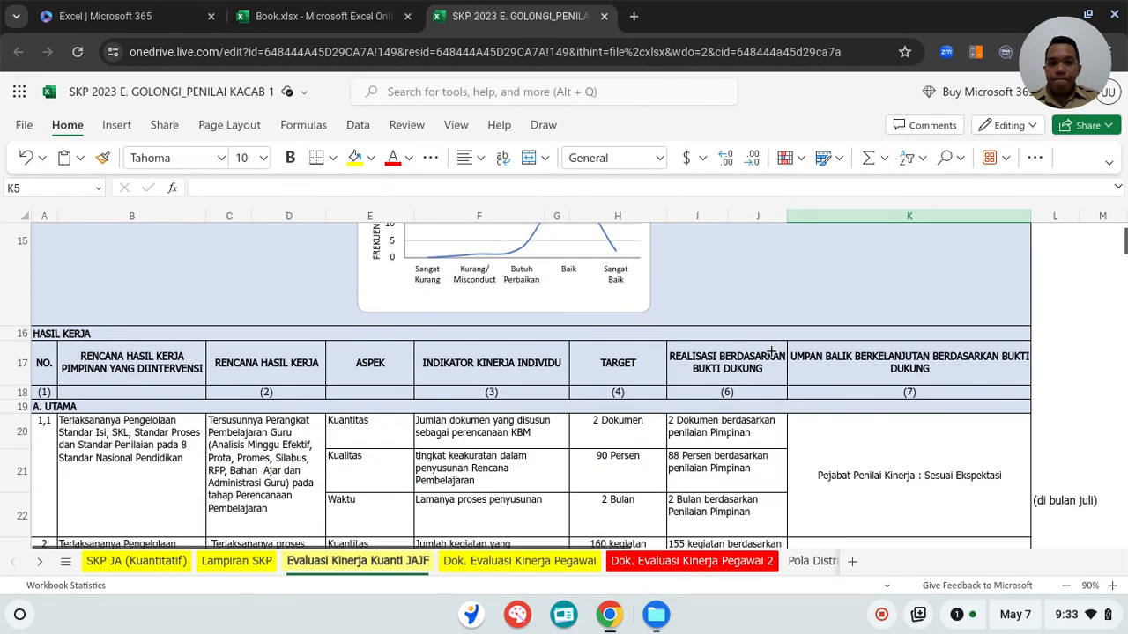
{"action": "scroll", "coordinate": [774, 356], "scroll_direction": "down", "scroll_amount": 1}
{"action": "scroll", "coordinate": [774, 355], "scroll_direction": "down", "scroll_amount": 3}
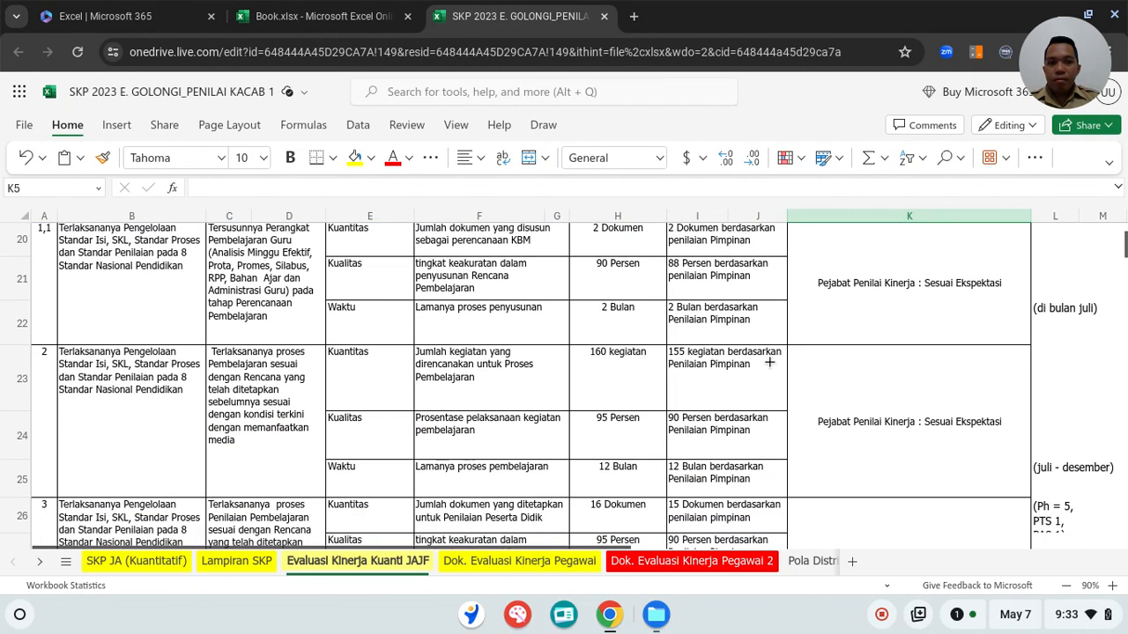
{"action": "scroll", "coordinate": [769, 361], "scroll_direction": "down", "scroll_amount": 1}
{"action": "scroll", "coordinate": [770, 361], "scroll_direction": "down", "scroll_amount": 2}
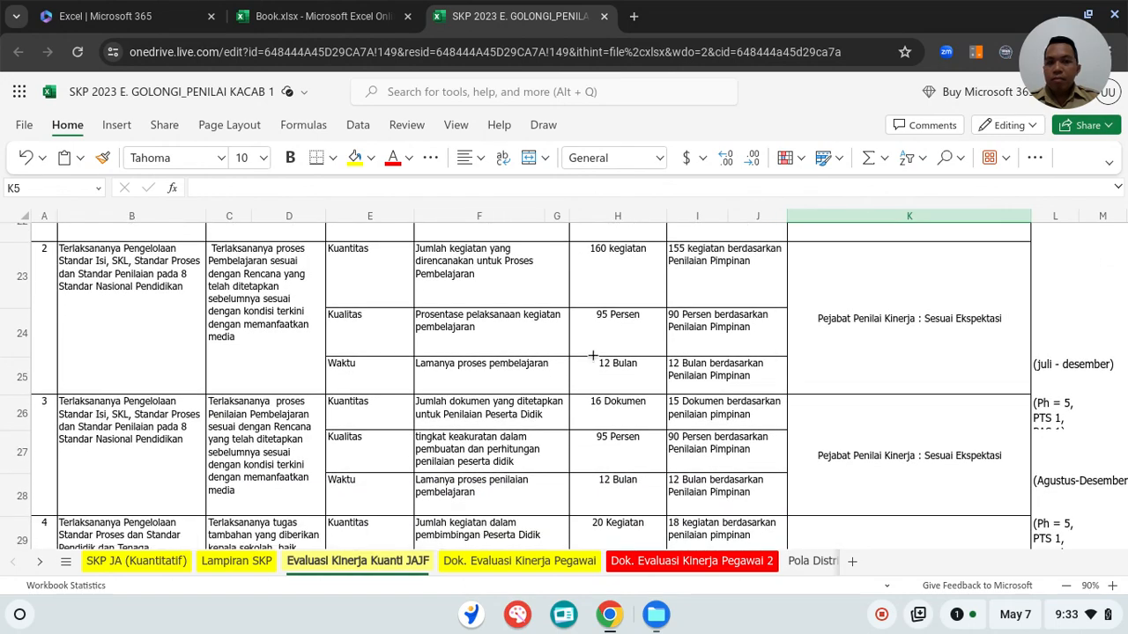
{"action": "scroll", "coordinate": [547, 338], "scroll_direction": "down", "scroll_amount": 8}
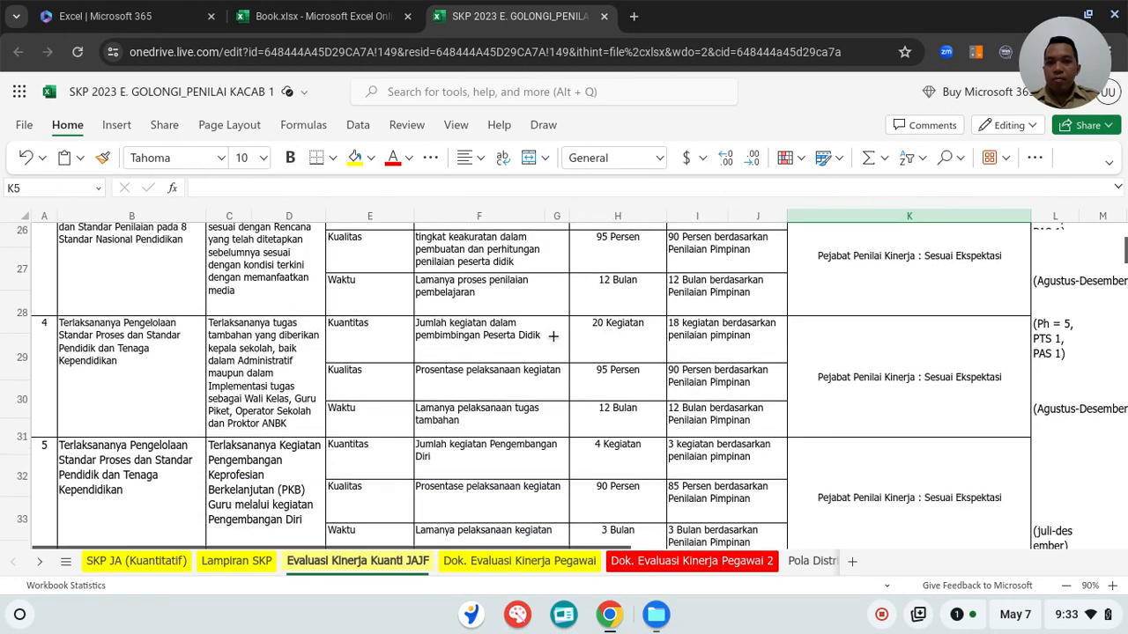
{"action": "left_click", "coordinate": [902, 360]}
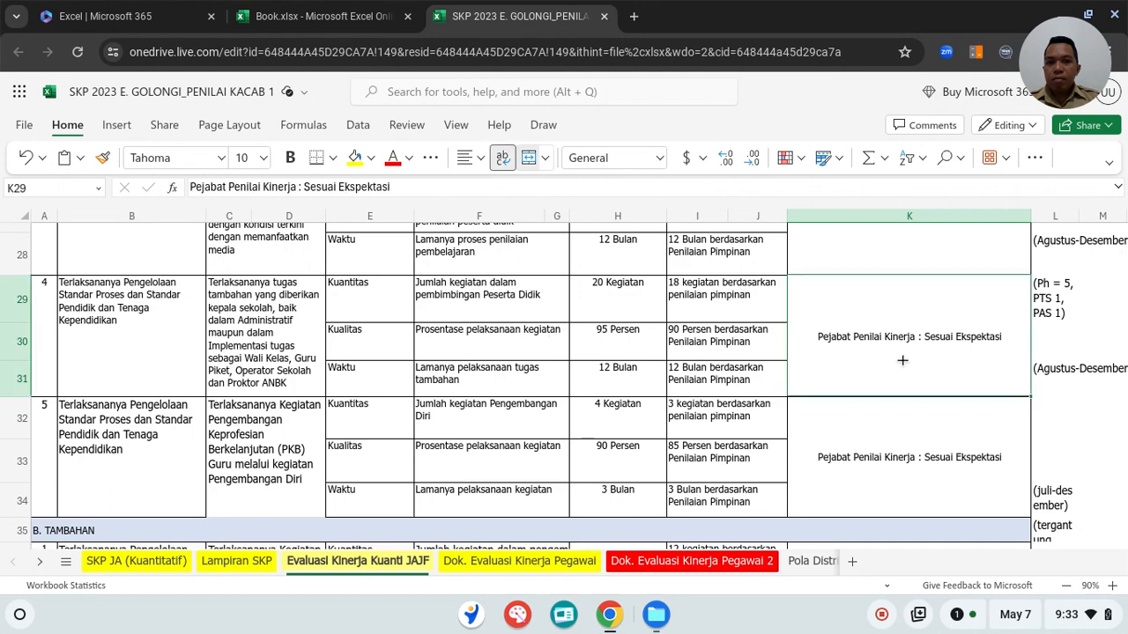
Review the B. TAMBAHAN section and the assessor's feedback on each PERILAKU KERJA item
{"action": "scroll", "coordinate": [902, 360], "scroll_direction": "down", "scroll_amount": 10}
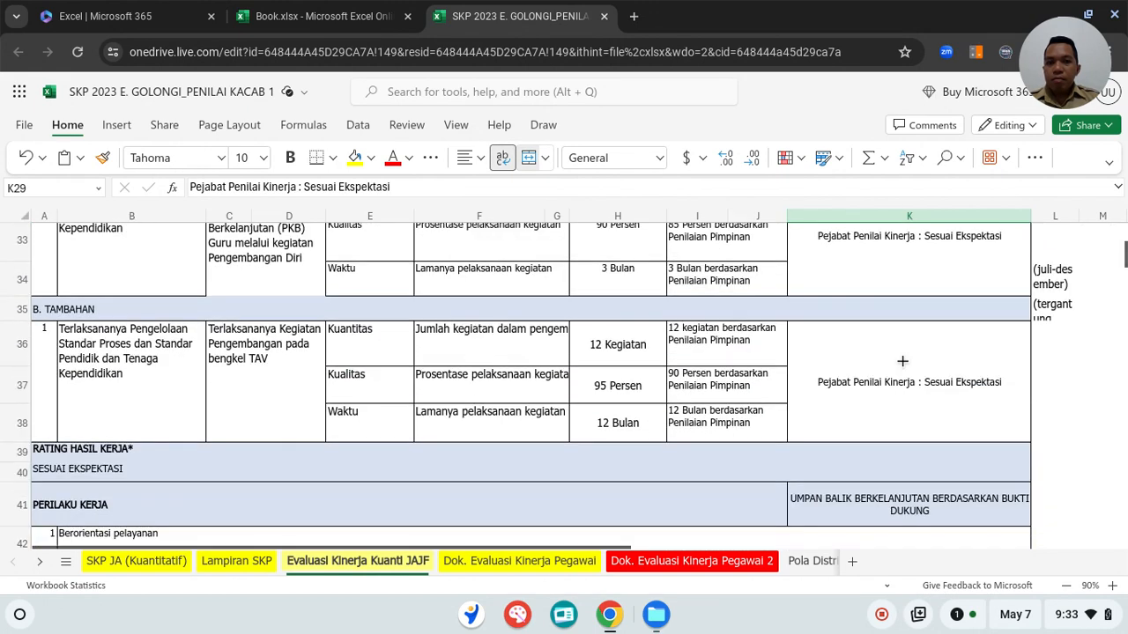
{"action": "scroll", "coordinate": [902, 360], "scroll_direction": "down", "scroll_amount": 8}
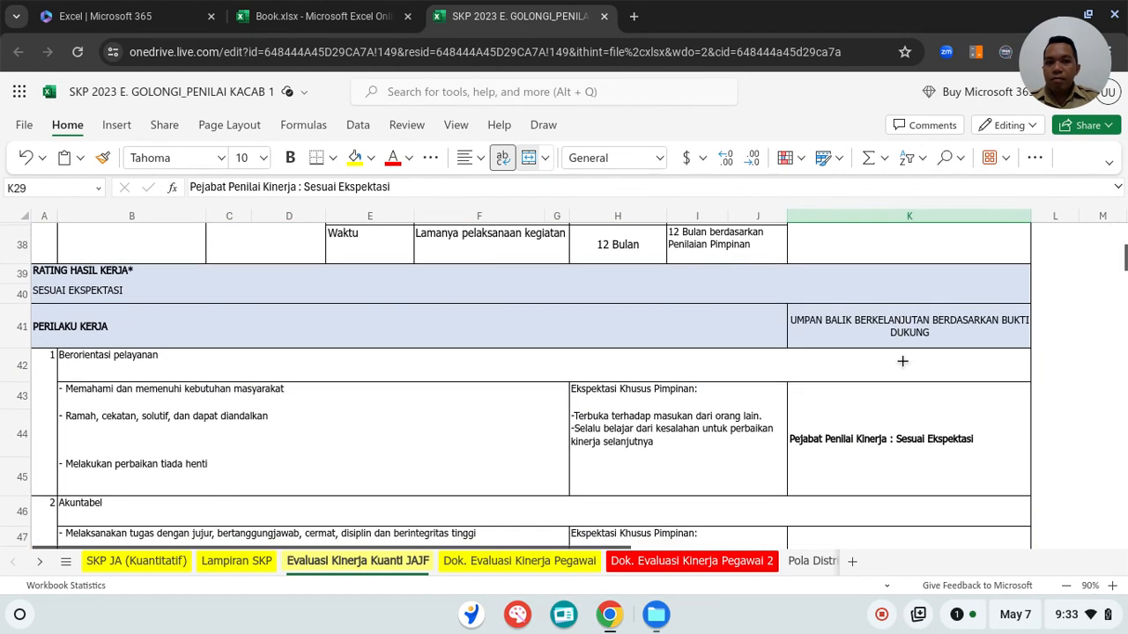
{"action": "scroll", "coordinate": [902, 360], "scroll_direction": "down", "scroll_amount": 9}
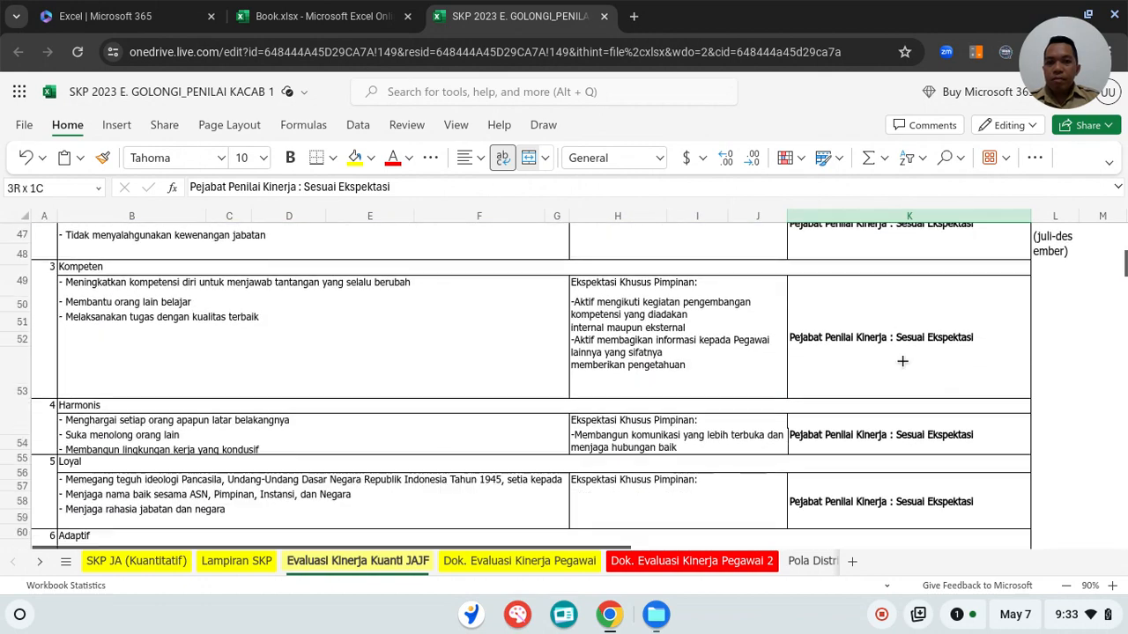
{"action": "scroll", "coordinate": [902, 360], "scroll_direction": "down", "scroll_amount": 10}
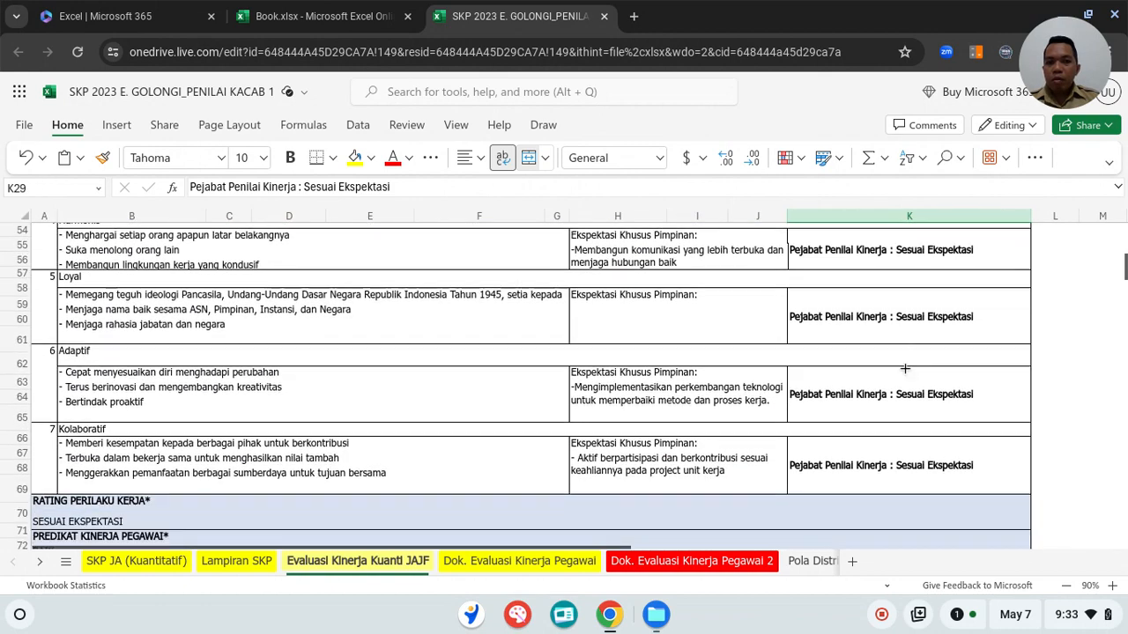
Review the behaviour rating and performance predicate, and inspect the place and date above the assessor's signature in H75
{"action": "scroll", "coordinate": [905, 368], "scroll_direction": "down", "scroll_amount": 4}
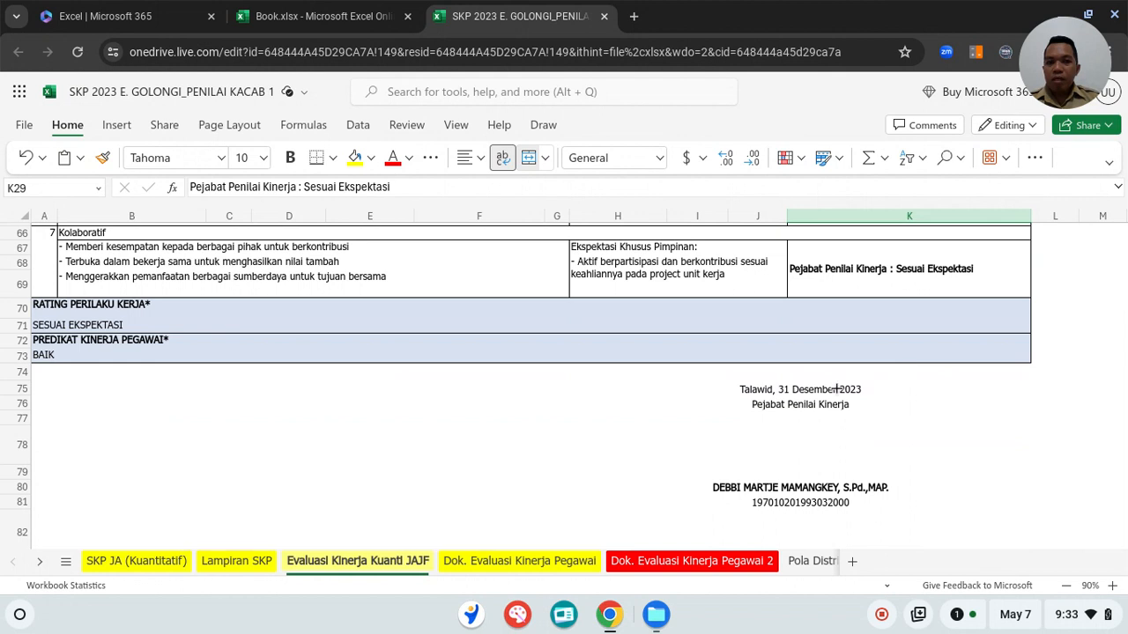
{"action": "left_click", "coordinate": [835, 388]}
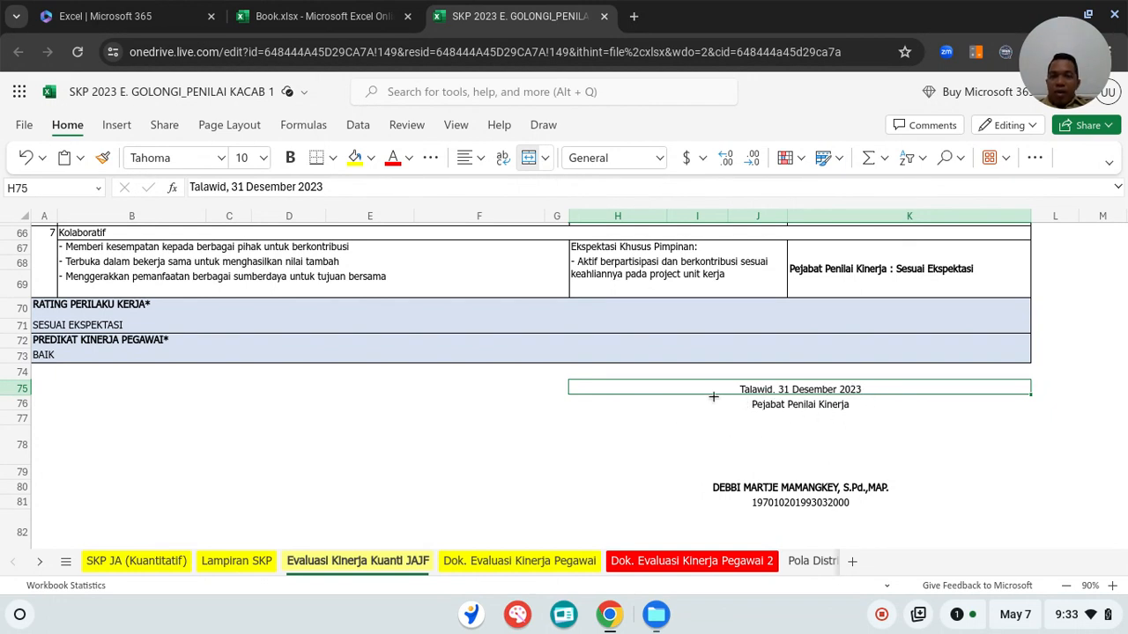
{"action": "scroll", "coordinate": [851, 447], "scroll_direction": "up", "scroll_amount": 1}
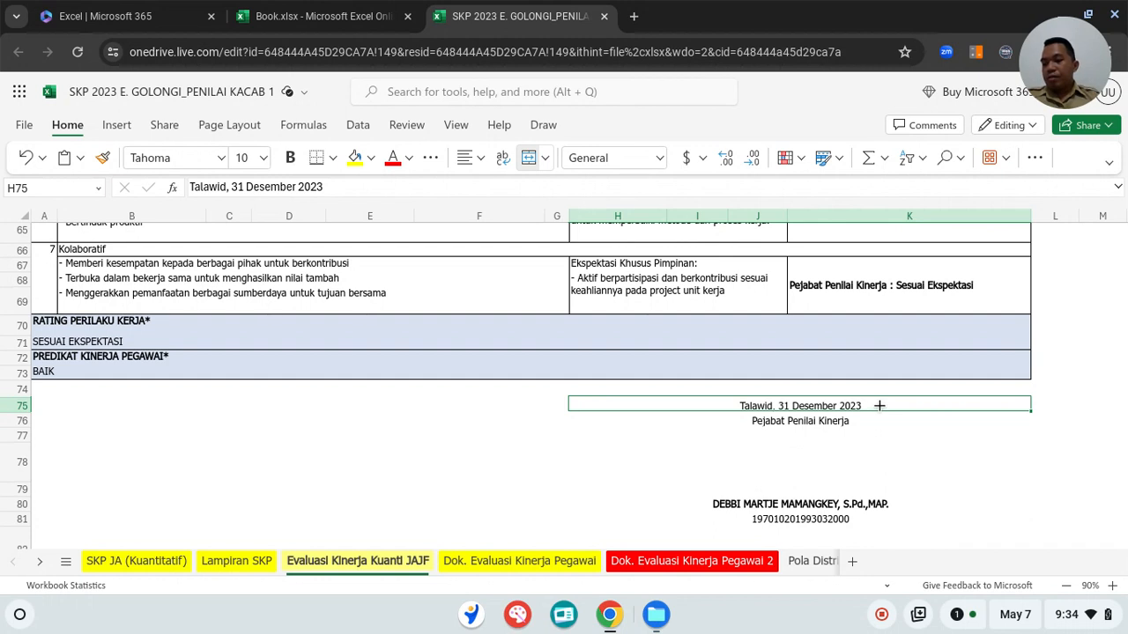
{"action": "scroll", "coordinate": [637, 467], "scroll_direction": "down", "scroll_amount": 1}
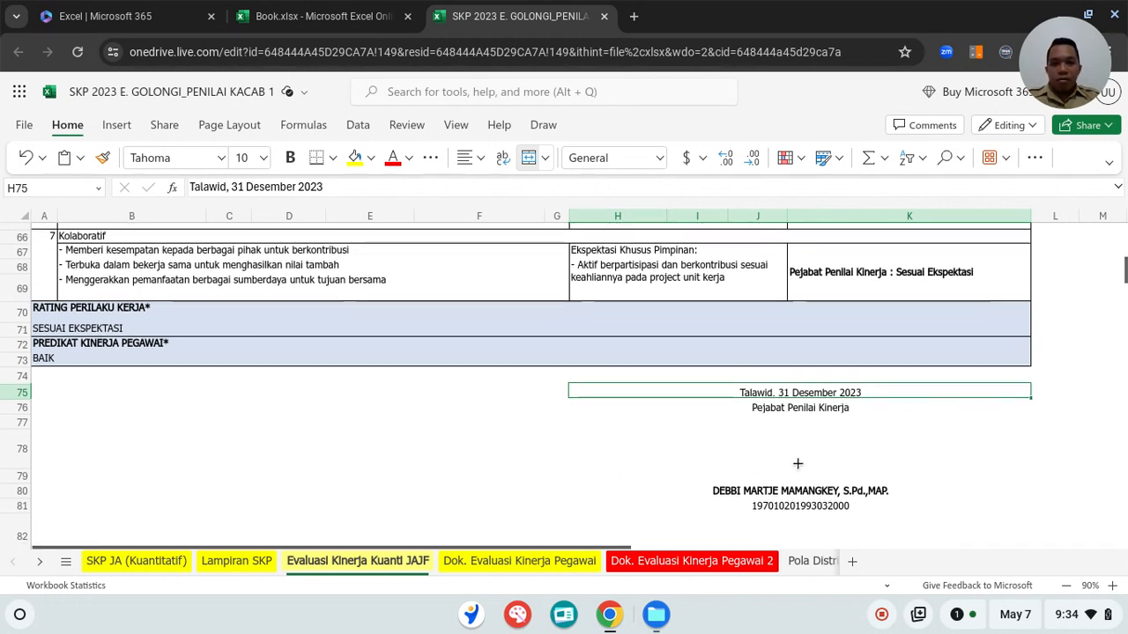
Open the Dok. Evaluasi Kinerja Pegawai sheet and review its title and the employee and assessor identity sections
{"action": "left_click", "coordinate": [513, 565]}
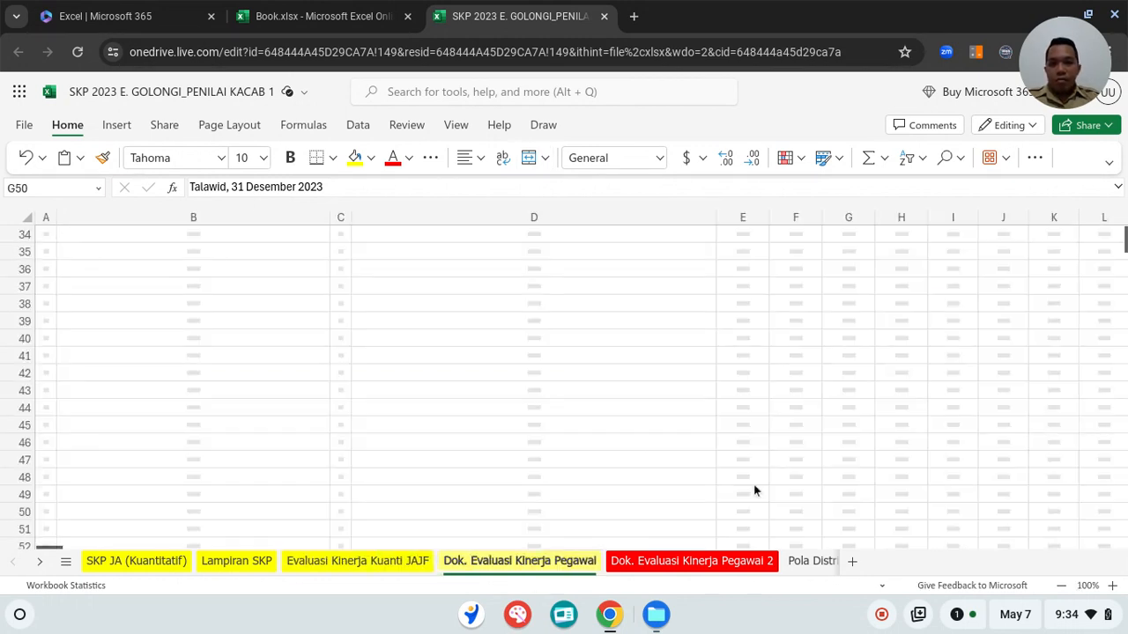
{"action": "scroll", "coordinate": [749, 455], "scroll_direction": "up", "scroll_amount": 10}
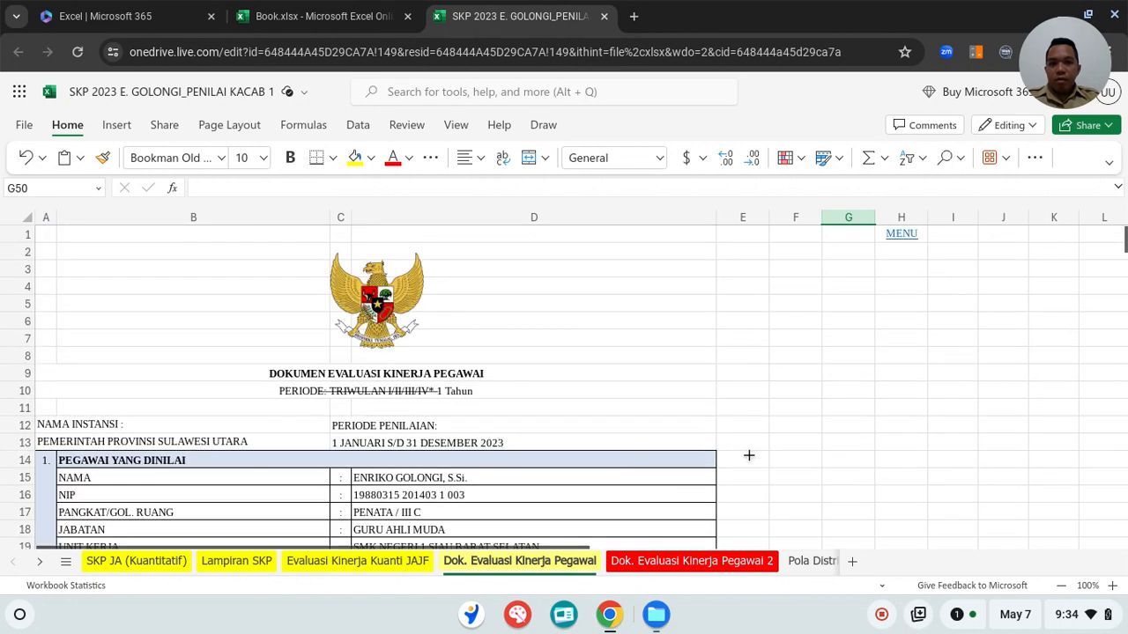
{"action": "scroll", "coordinate": [515, 355], "scroll_direction": "down", "scroll_amount": 2}
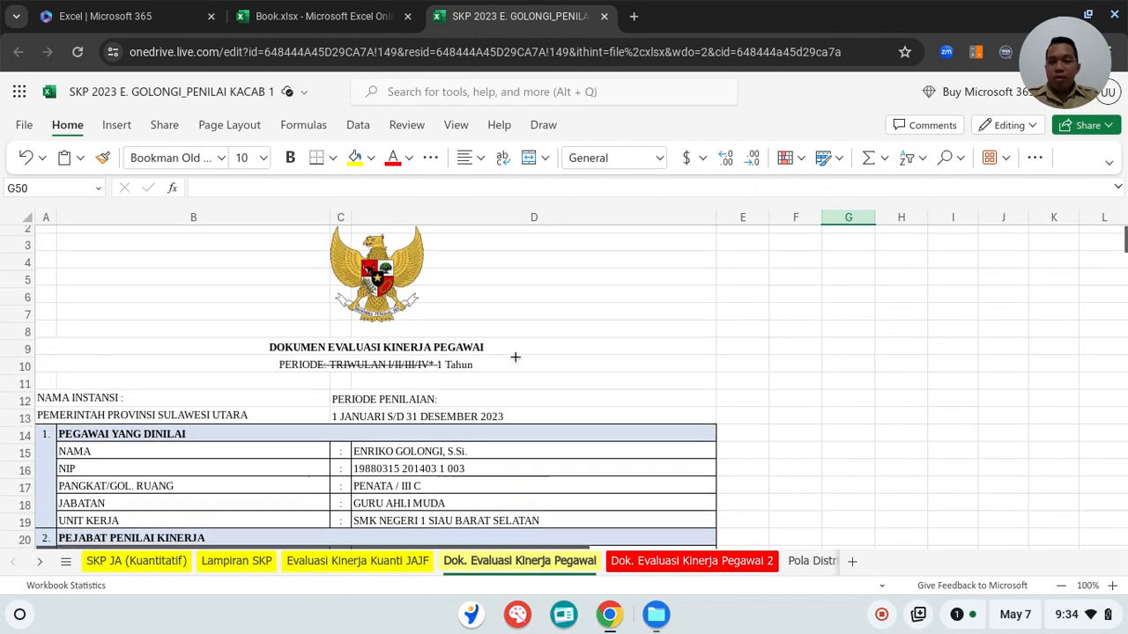
{"action": "scroll", "coordinate": [514, 355], "scroll_direction": "down", "scroll_amount": 3}
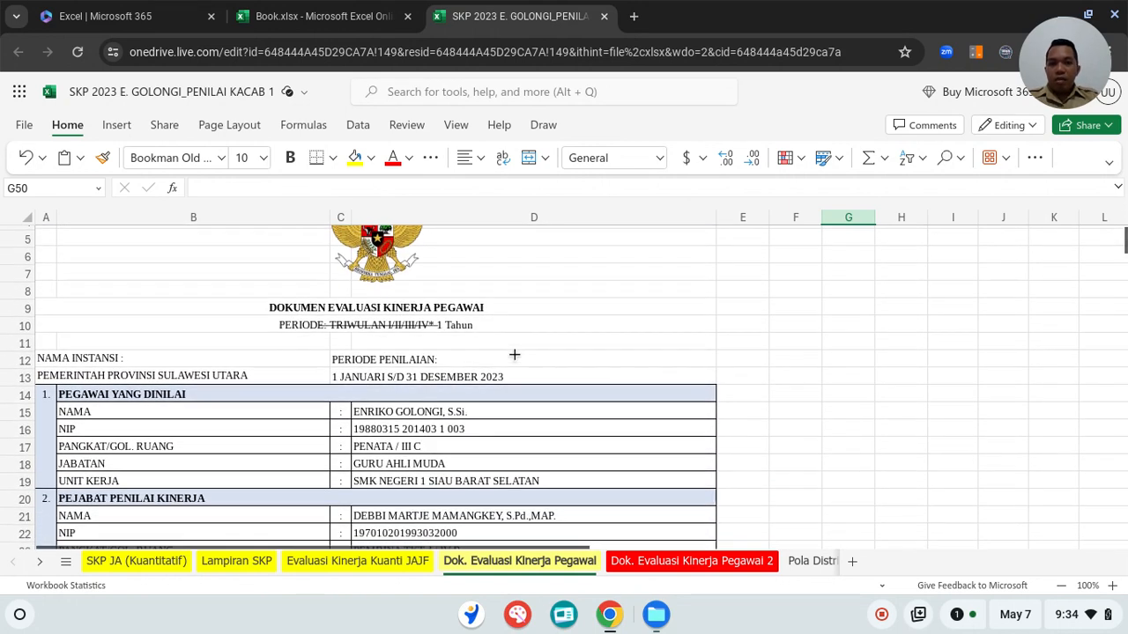
{"action": "scroll", "coordinate": [514, 355], "scroll_direction": "down", "scroll_amount": 2}
{"action": "scroll", "coordinate": [517, 351], "scroll_direction": "up", "scroll_amount": 2}
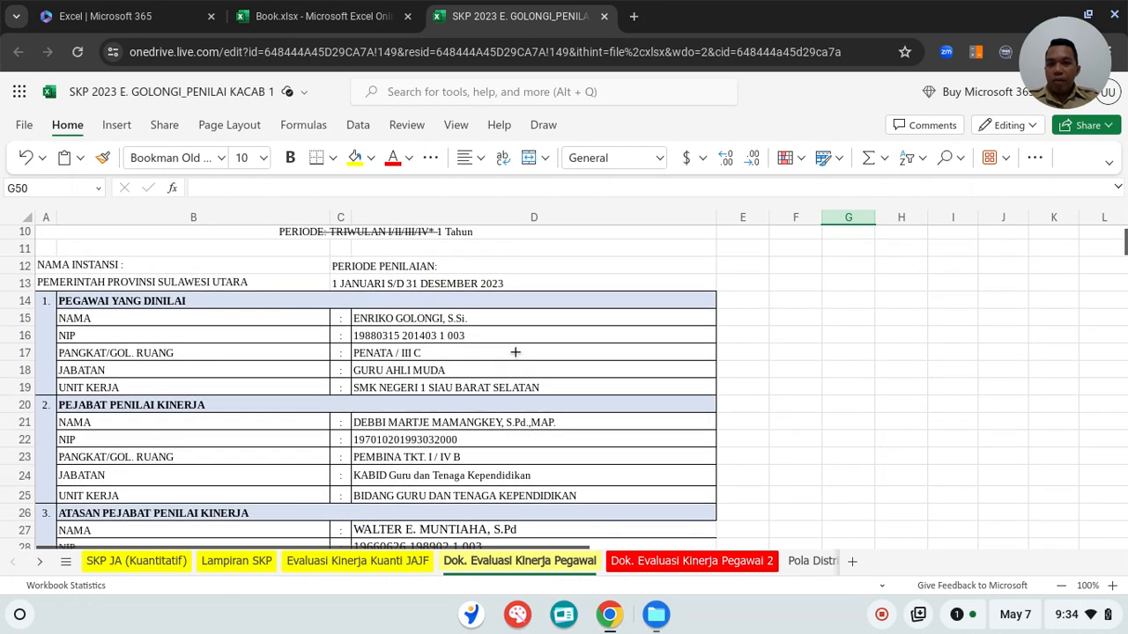
Recheck the evaluation document's heading and inspect the assessment period in C13
{"action": "scroll", "coordinate": [516, 351], "scroll_direction": "up", "scroll_amount": 4}
{"action": "scroll", "coordinate": [516, 353], "scroll_direction": "up", "scroll_amount": 1}
{"action": "scroll", "coordinate": [516, 355], "scroll_direction": "down", "scroll_amount": 3}
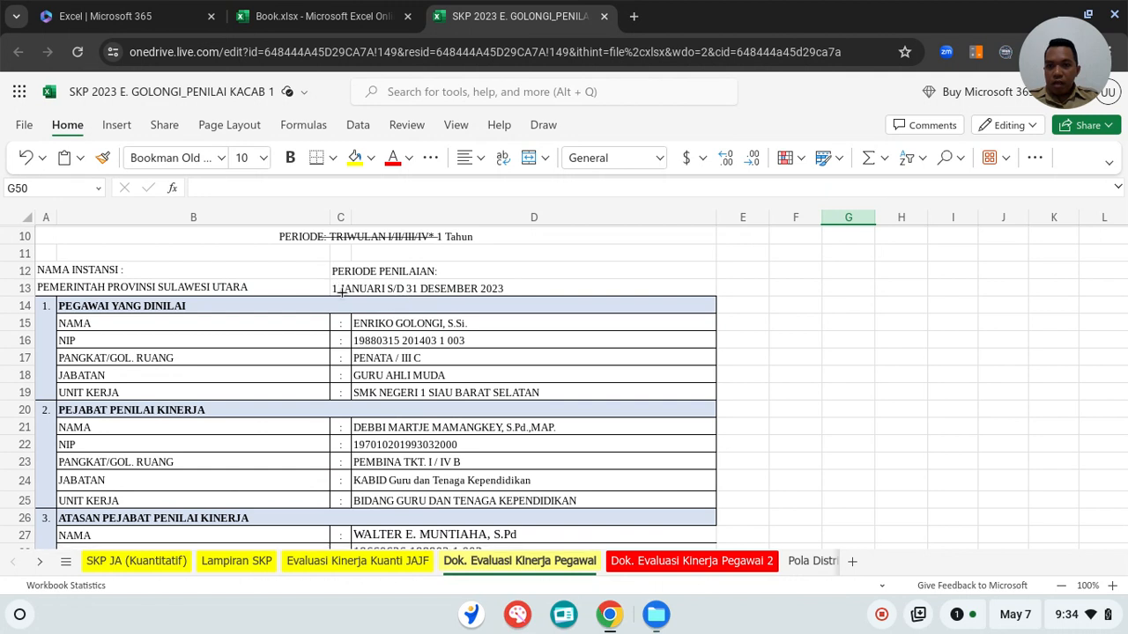
{"action": "left_click", "coordinate": [340, 290]}
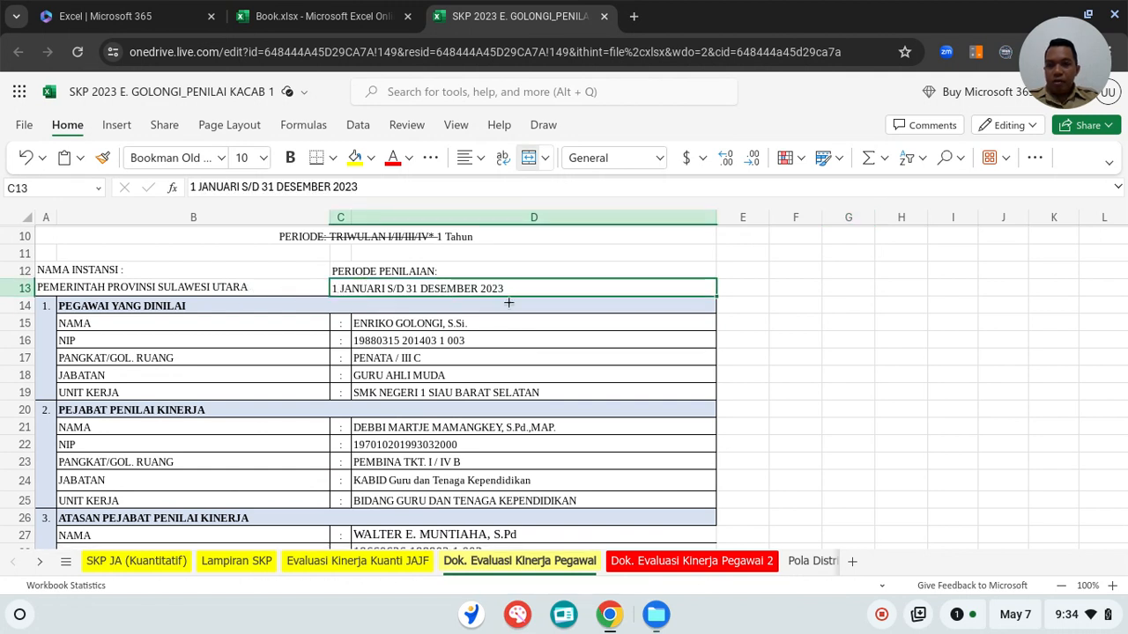
{"action": "scroll", "coordinate": [570, 306], "scroll_direction": "down", "scroll_amount": 2}
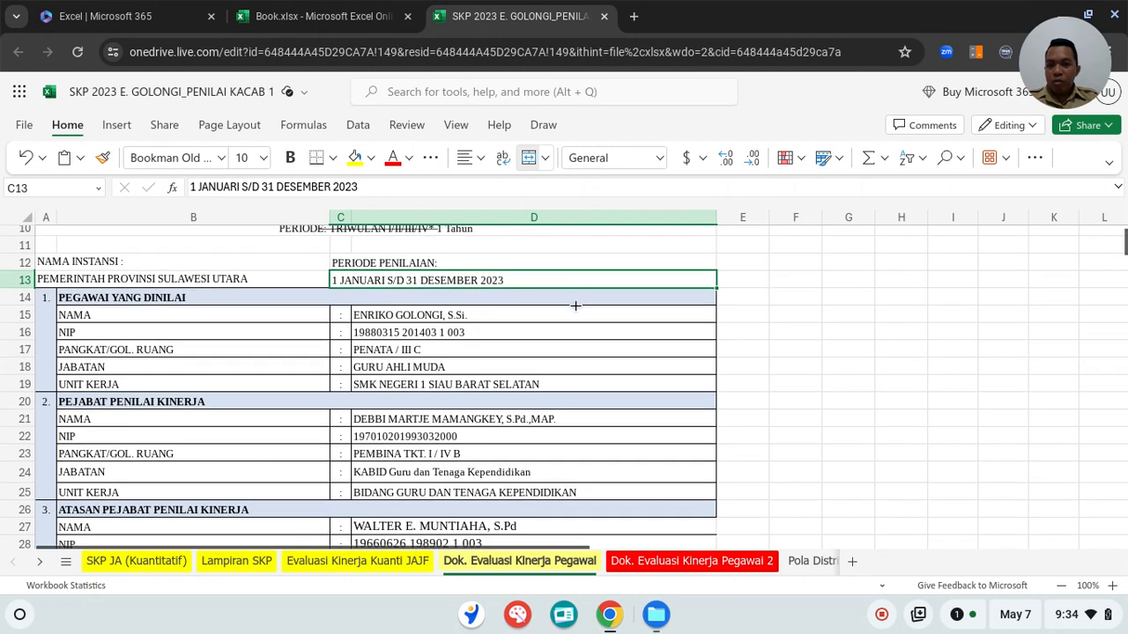
Inspect the employee's NIP in D16 and the ATASAN PEJABAT PENILAI KINERJA details in D27:D31
{"action": "left_click", "coordinate": [422, 291]}
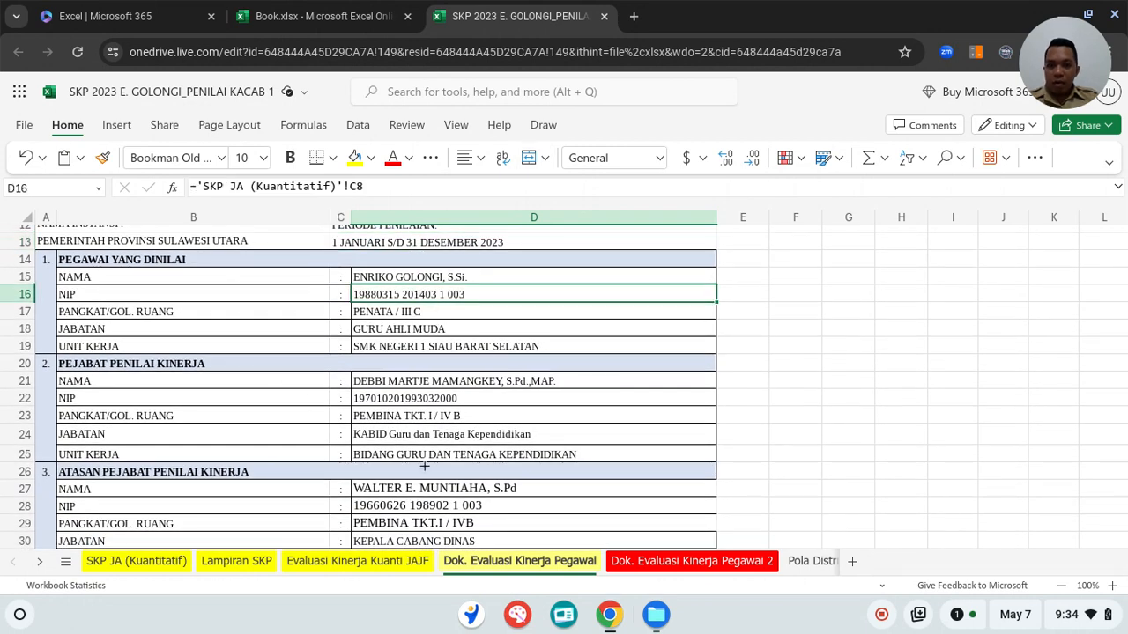
{"action": "scroll", "coordinate": [531, 414], "scroll_direction": "down", "scroll_amount": 4}
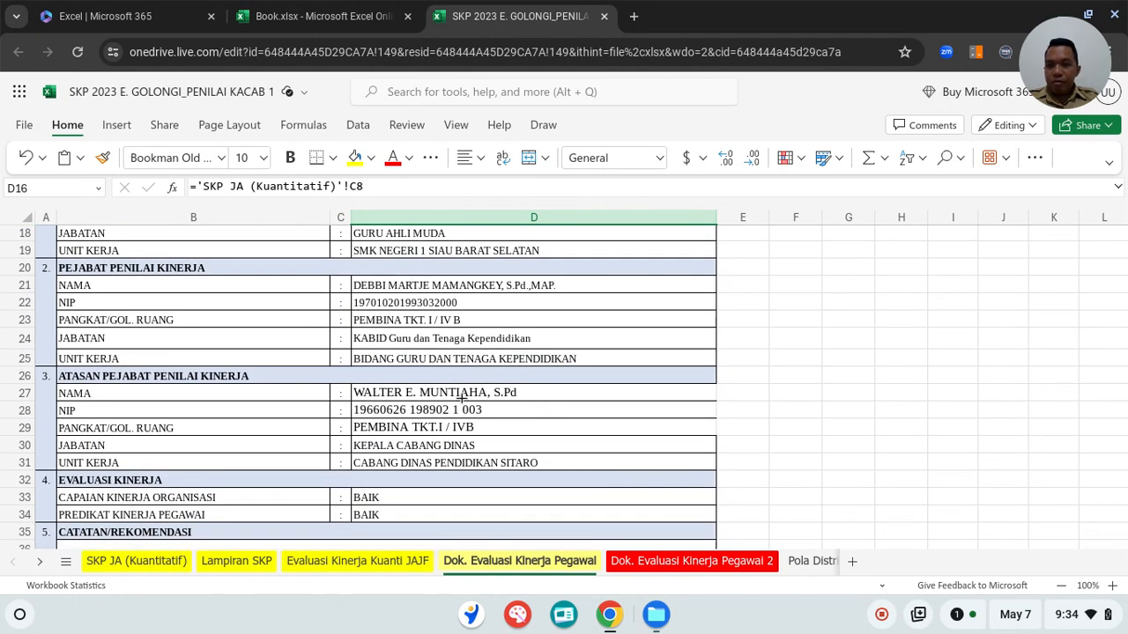
{"action": "left_click", "coordinate": [457, 399]}
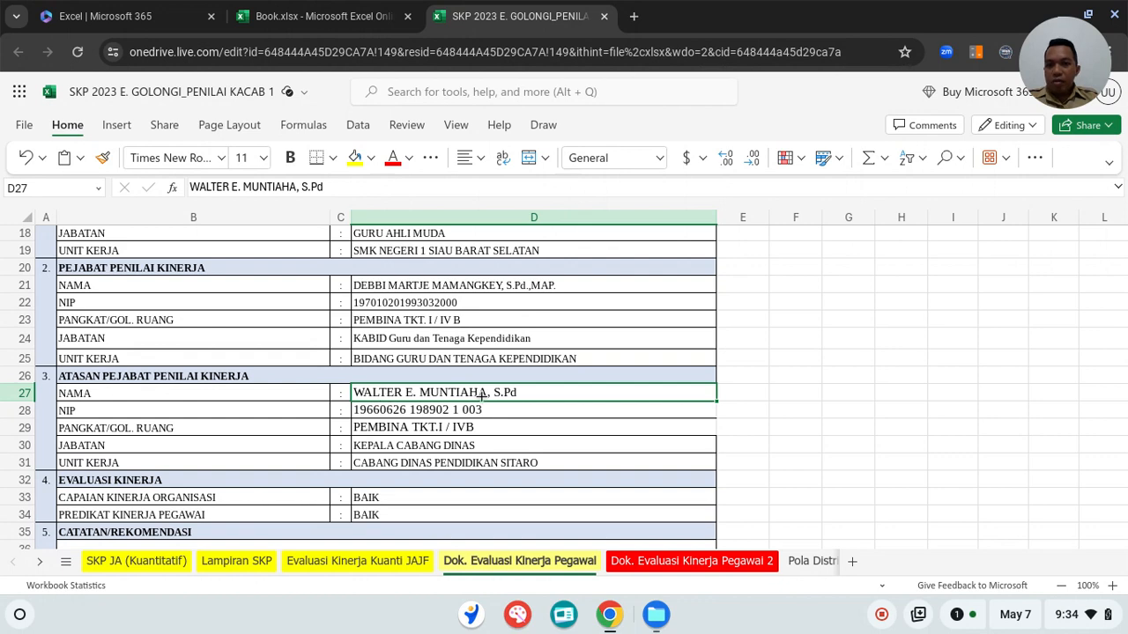
{"action": "left_click", "coordinate": [730, 426]}
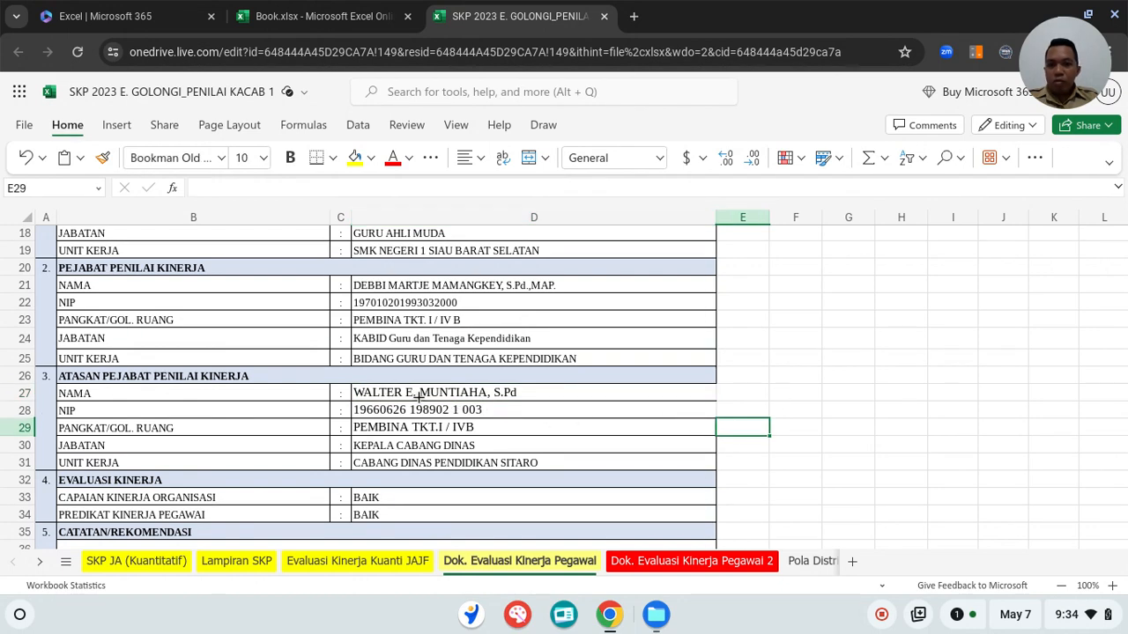
{"action": "left_click_drag", "start_coordinate": [418, 395], "coordinate": [412, 456]}
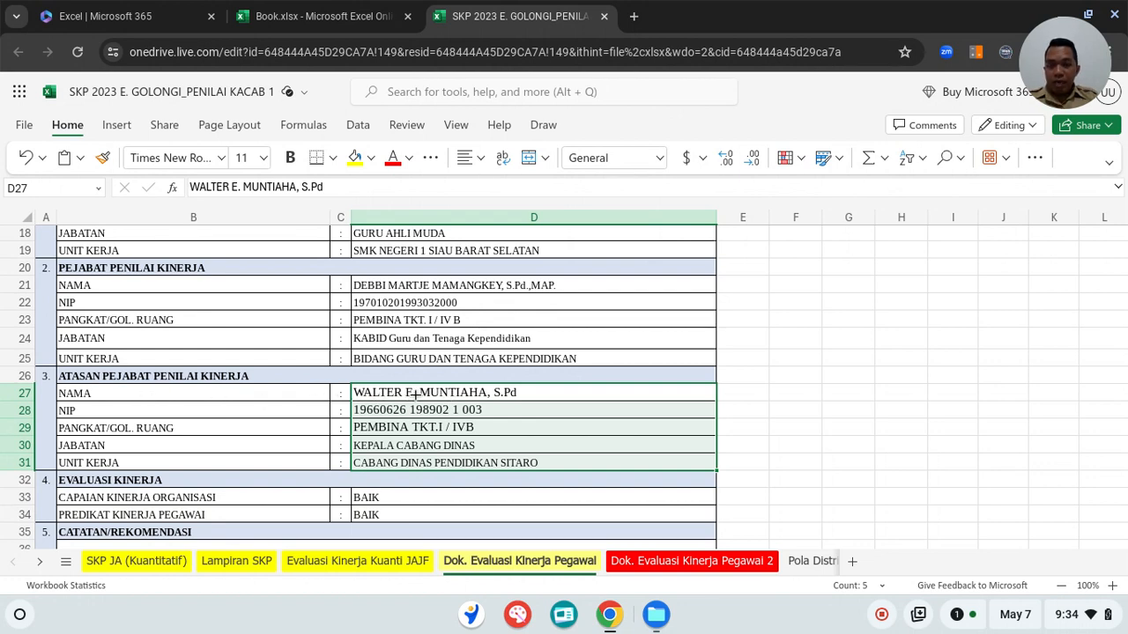
Compare the superior's name in D27 with the PEJABAT PENILAI KINERJA details in D21:D25
{"action": "left_click", "coordinate": [547, 396]}
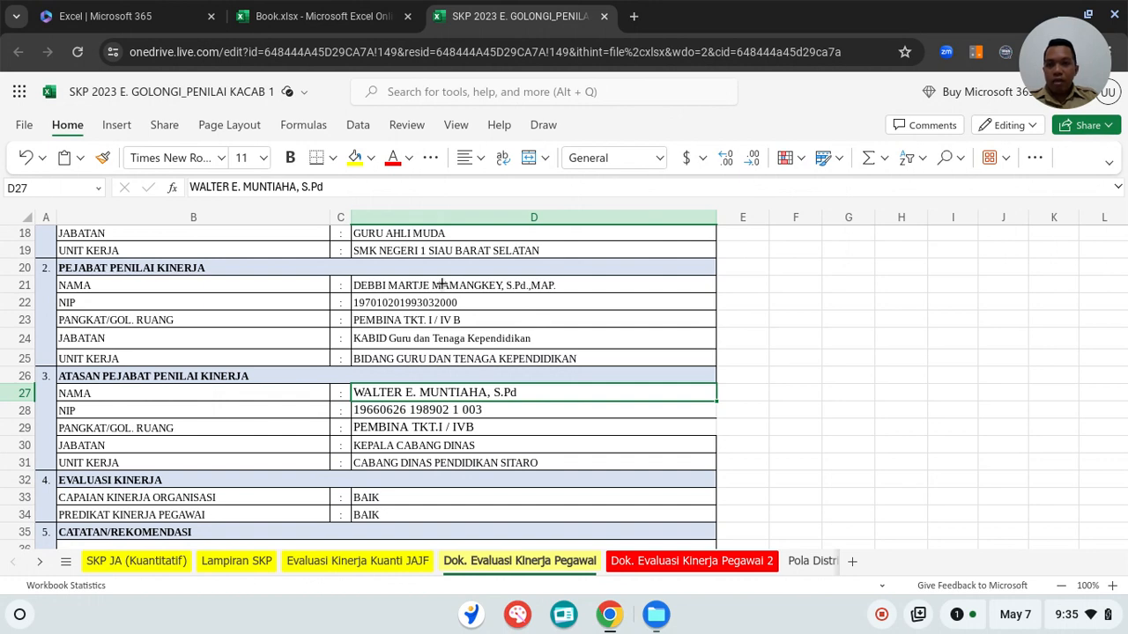
{"action": "left_click_drag", "start_coordinate": [431, 286], "coordinate": [440, 356]}
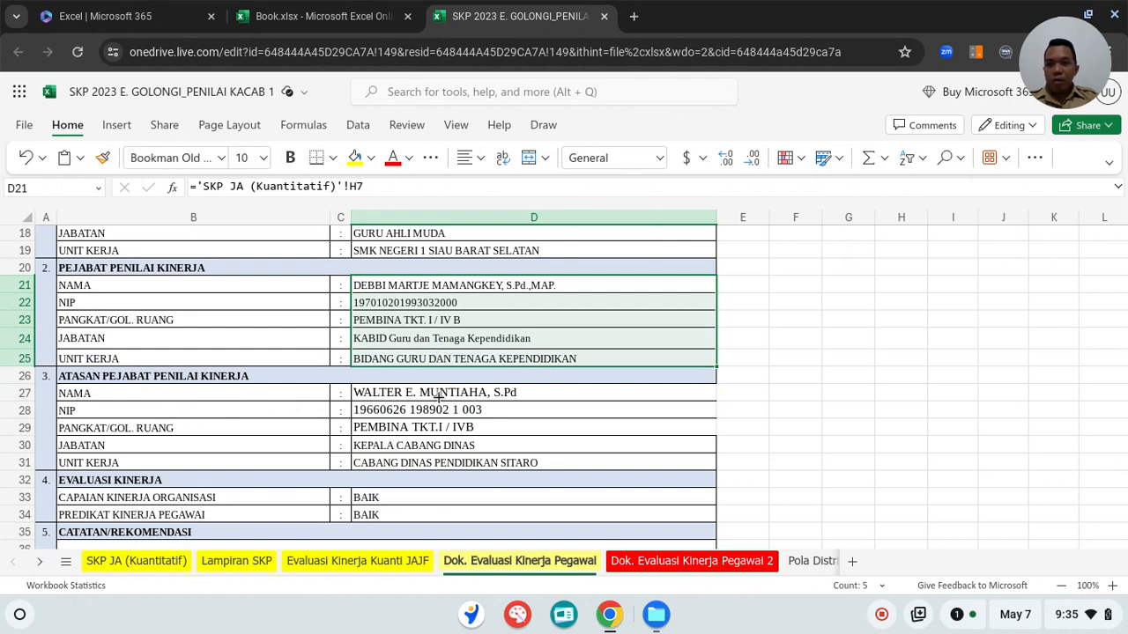
{"action": "left_click", "coordinate": [439, 397]}
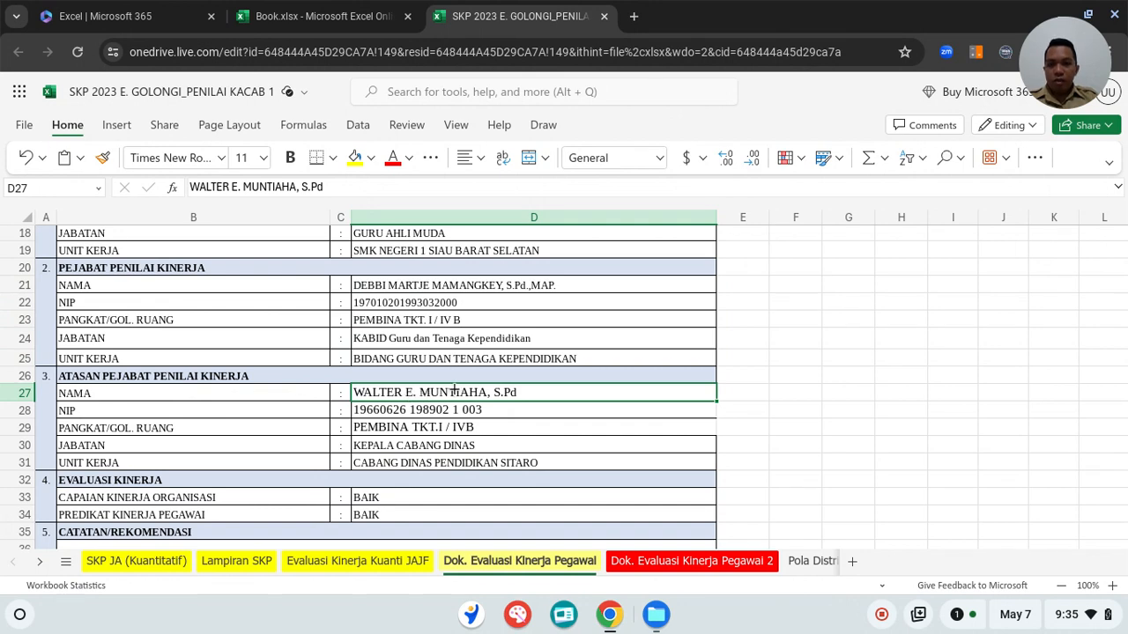
Review sections 4 to 8 of the evaluation document and inspect the assessor's and employee's signature dates in D44 and B44
{"action": "left_click", "coordinate": [878, 376]}
{"action": "scroll", "coordinate": [806, 359], "scroll_direction": "down", "scroll_amount": 1}
{"action": "scroll", "coordinate": [806, 356], "scroll_direction": "down", "scroll_amount": 5}
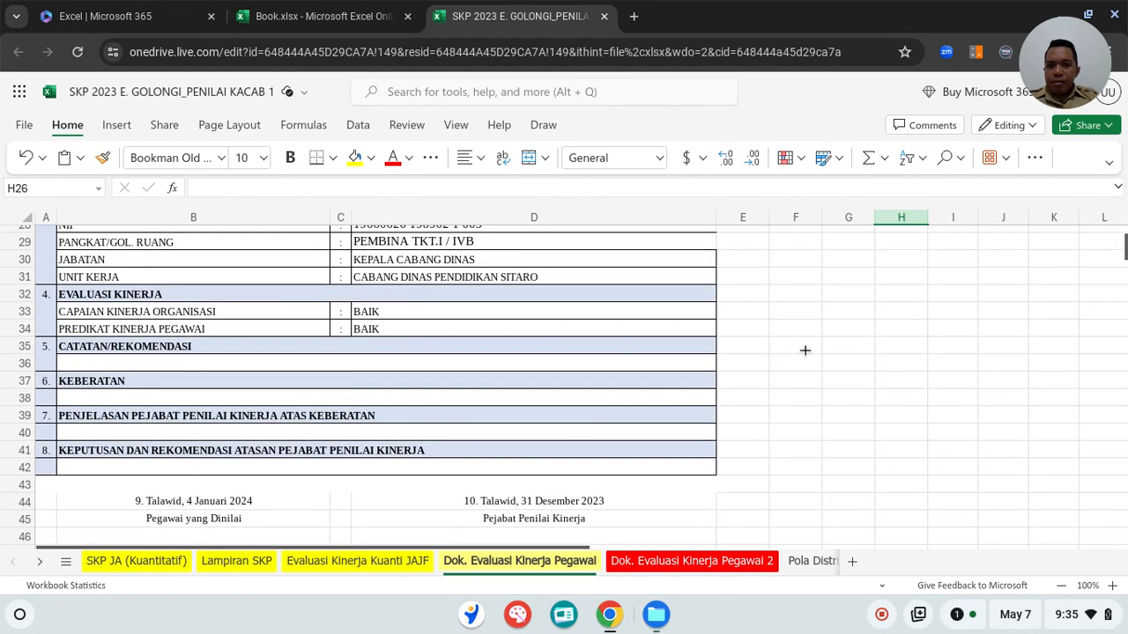
{"action": "scroll", "coordinate": [809, 352], "scroll_direction": "down", "scroll_amount": 3}
{"action": "scroll", "coordinate": [814, 355], "scroll_direction": "down", "scroll_amount": 1}
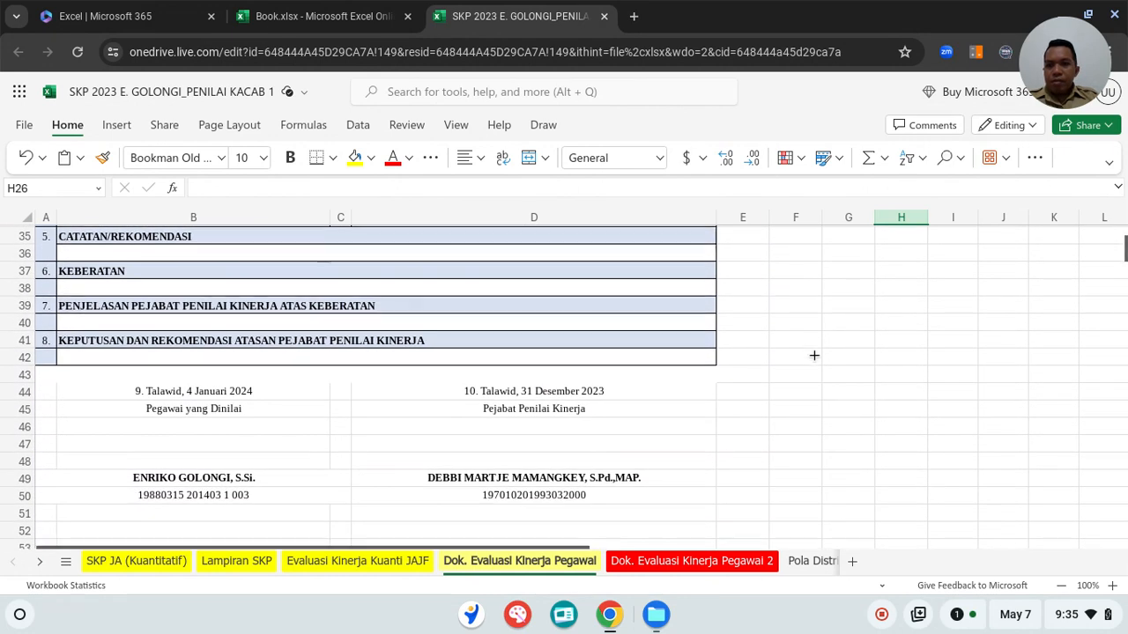
{"action": "left_click", "coordinate": [516, 368]}
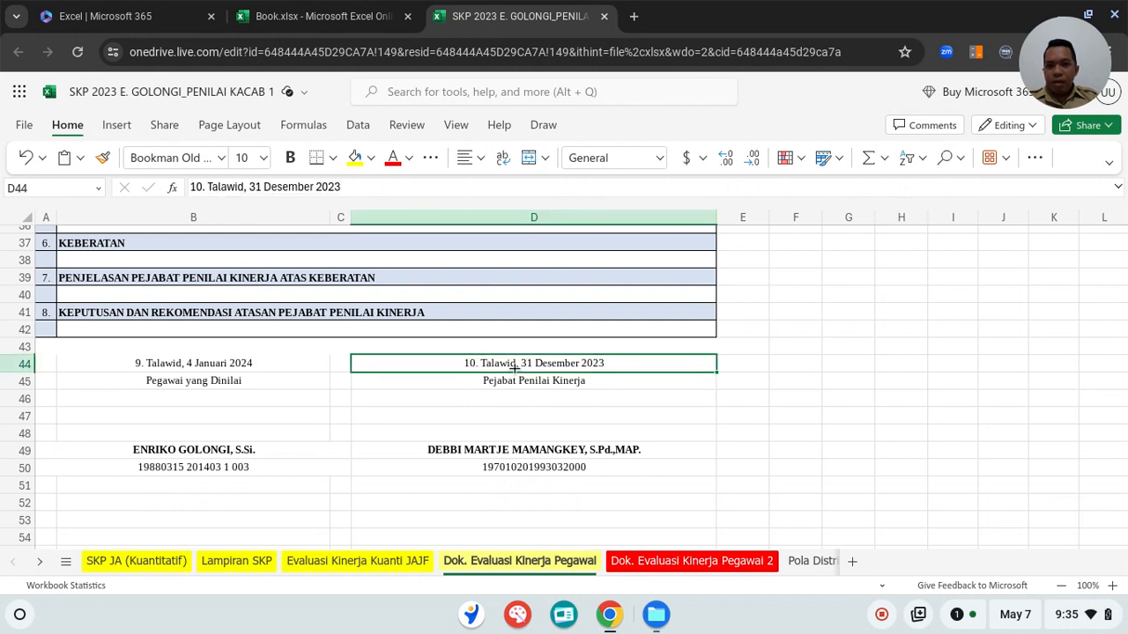
{"action": "left_click", "coordinate": [223, 358]}
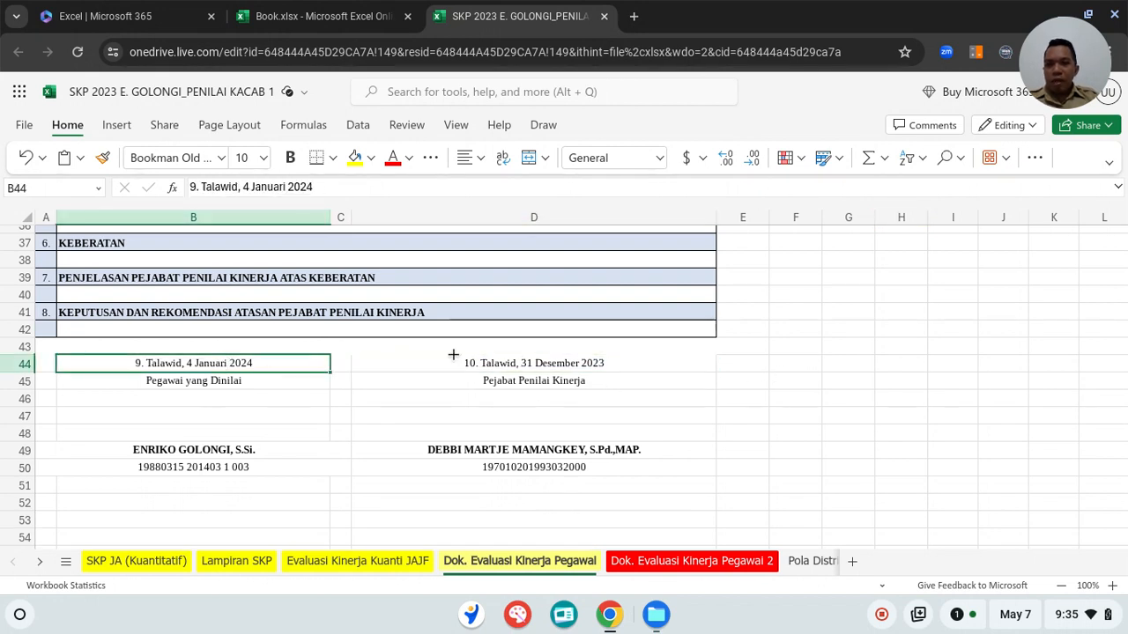
{"action": "left_click", "coordinate": [488, 368]}
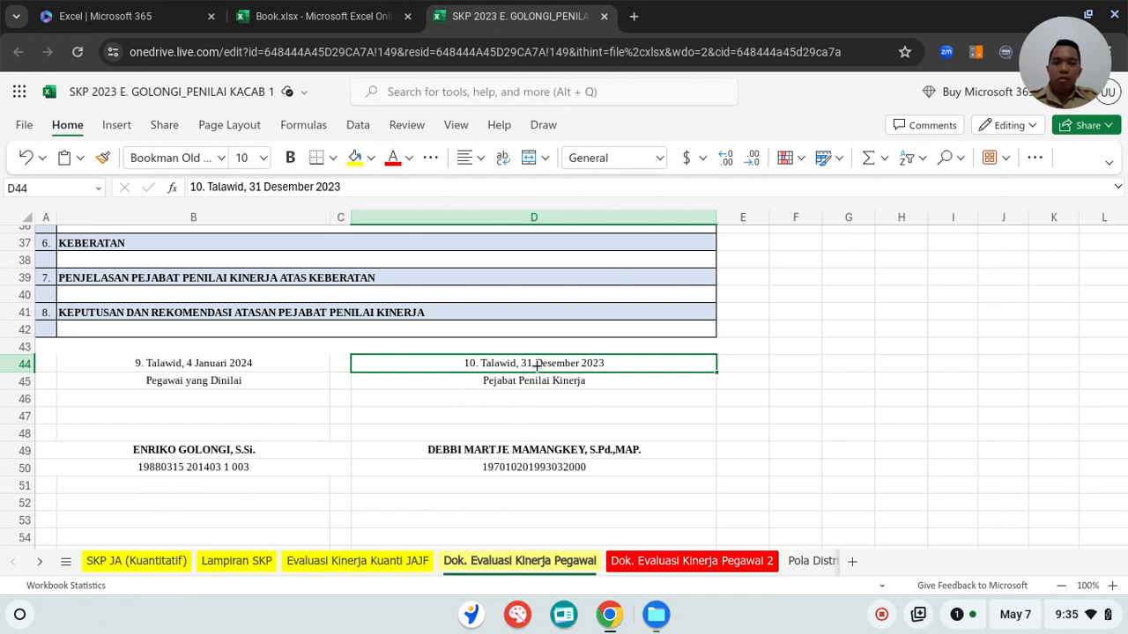
{"action": "left_click", "coordinate": [183, 369]}
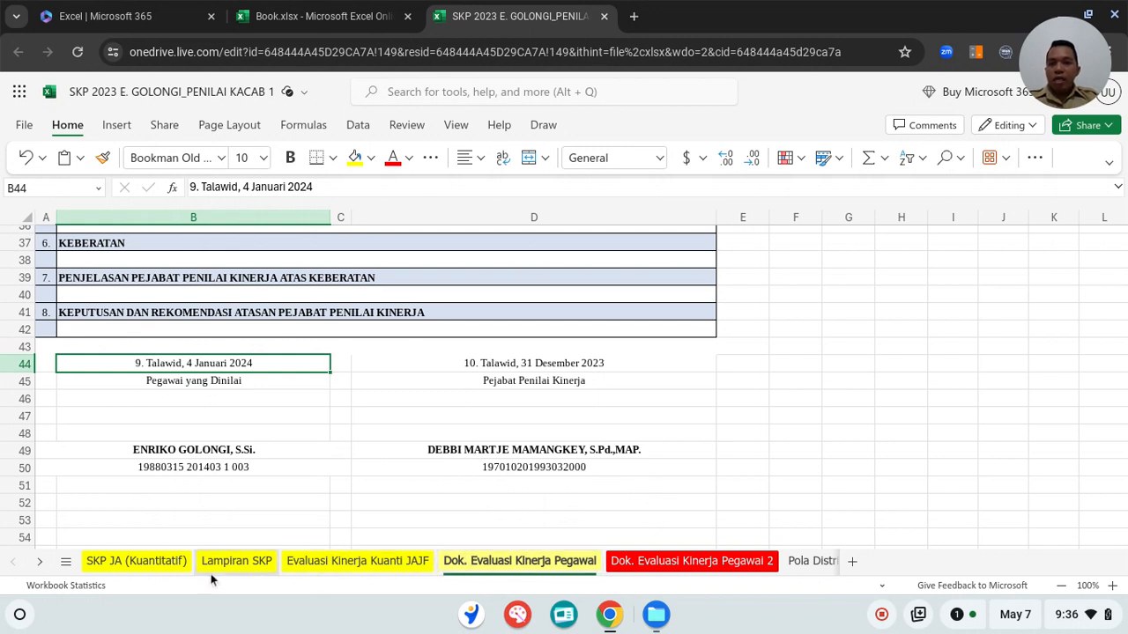
Revisit the SKP JA (Kuantitatif), Lampiran SKP and Evaluasi Kinerja Kuanti JAJF sheets, ending back on Dok. Evaluasi Kinerja Pegawai
{"action": "left_click", "coordinate": [130, 568]}
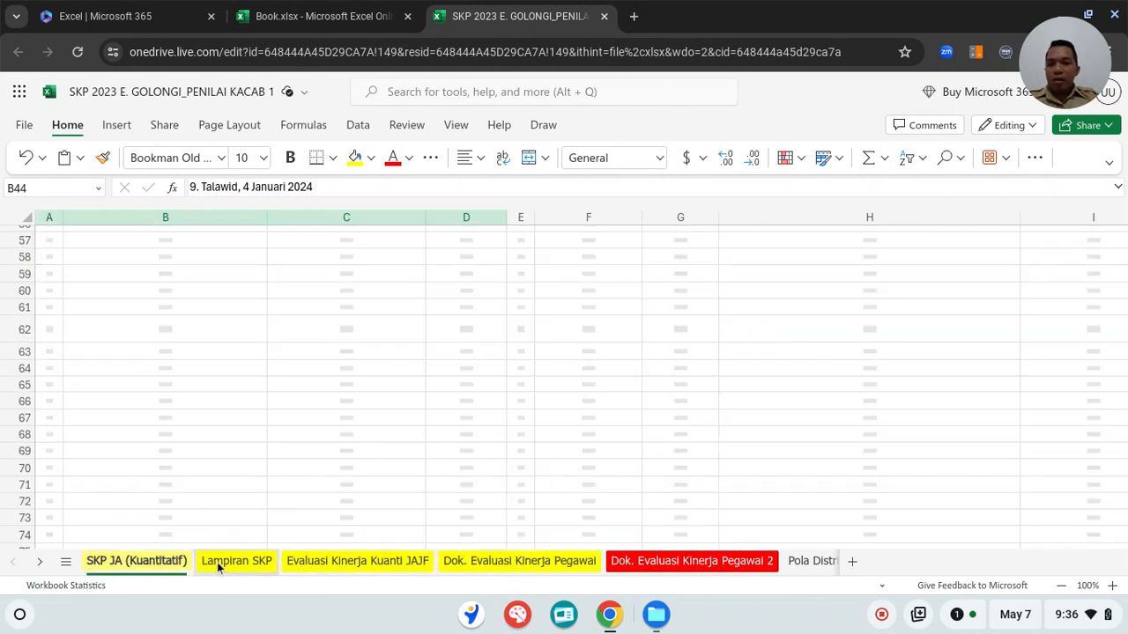
{"action": "left_click", "coordinate": [265, 568]}
{"action": "left_click", "coordinate": [345, 568]}
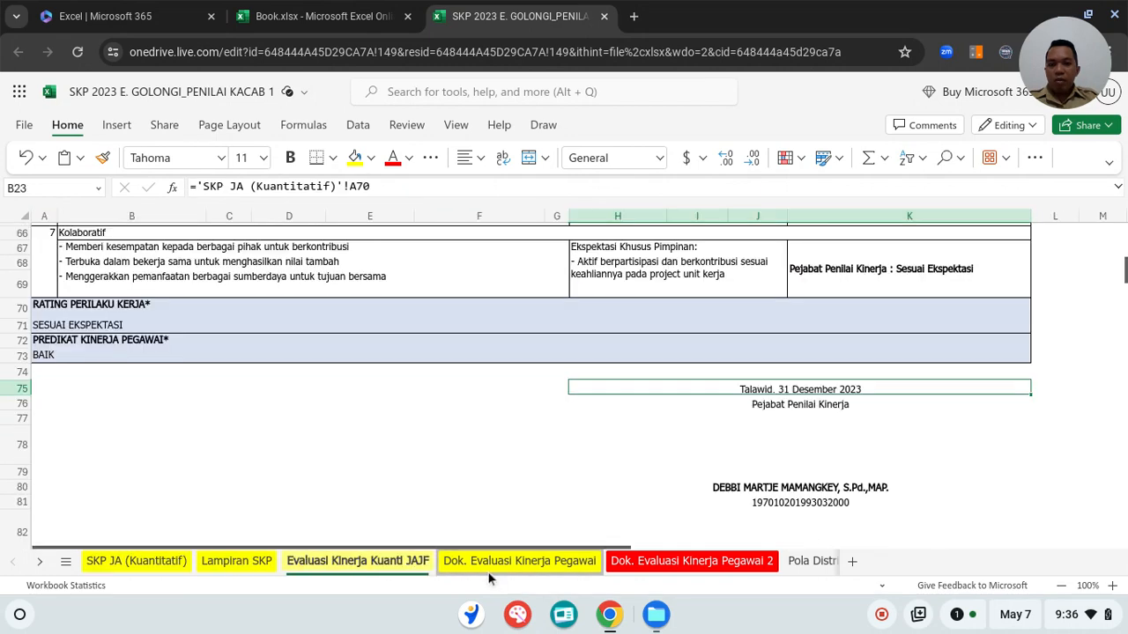
{"action": "key", "text": "ctrl+Page_Down"}
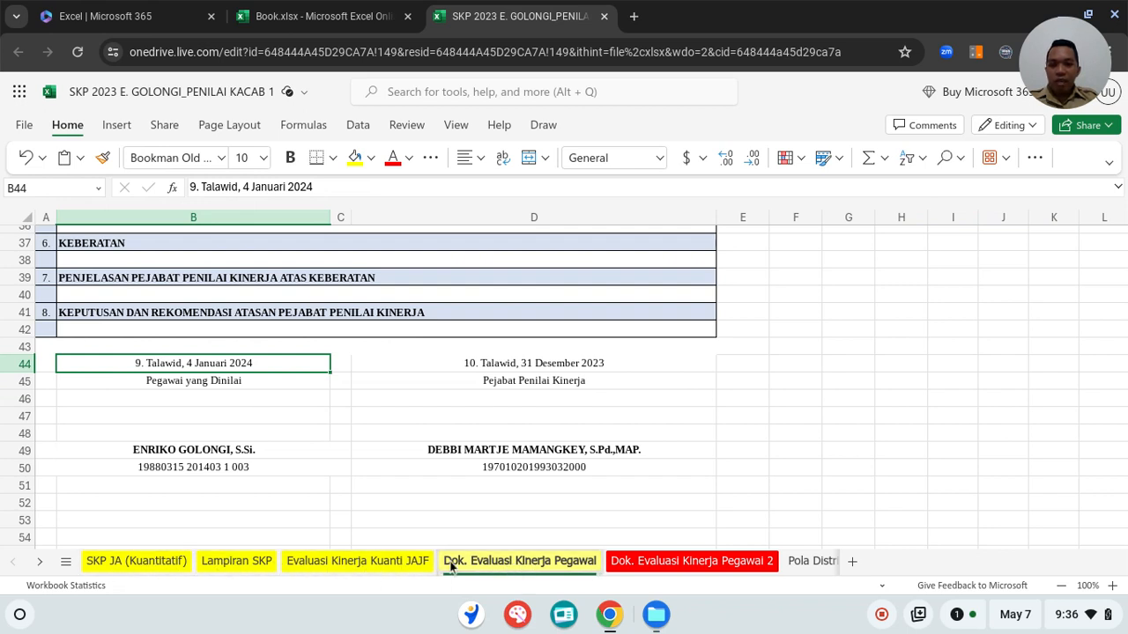
Open the Dok. Evaluasi Kinerja Pegawai 2 sheet and review it from the heading through the signature block
{"action": "left_click", "coordinate": [684, 559]}
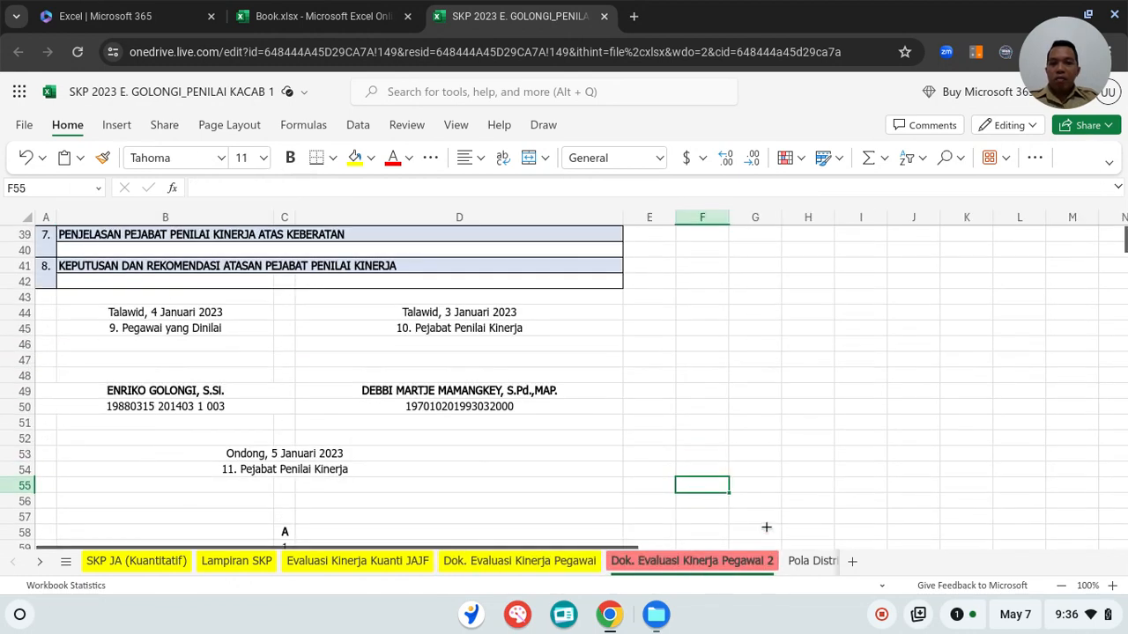
{"action": "scroll", "coordinate": [766, 527], "scroll_direction": "up", "scroll_amount": 10}
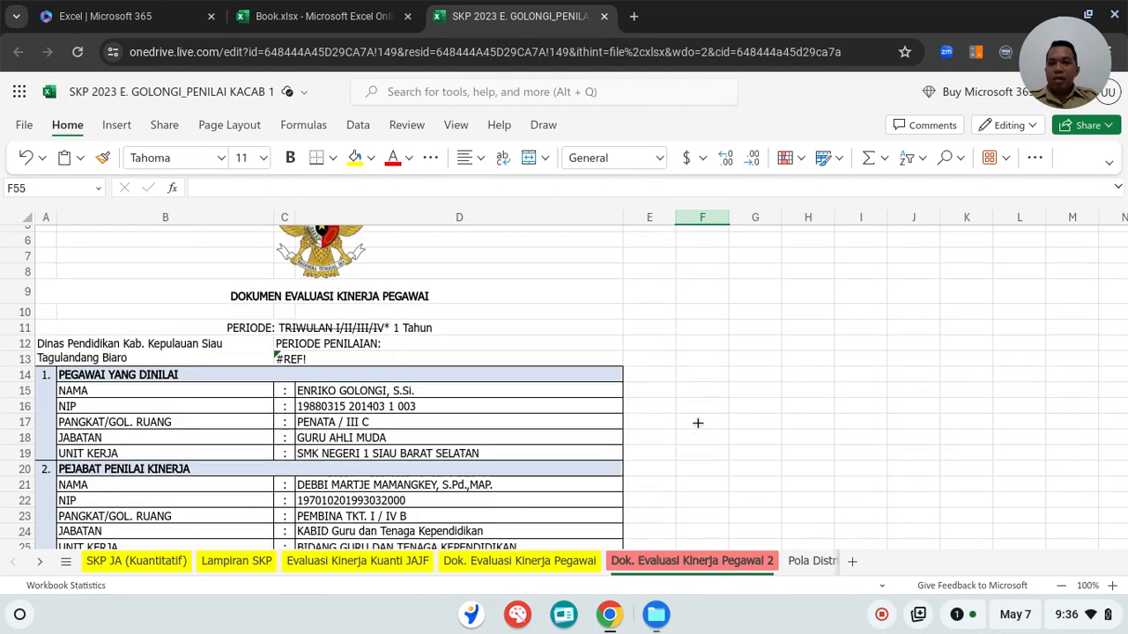
{"action": "scroll", "coordinate": [712, 418], "scroll_direction": "down", "scroll_amount": 5}
{"action": "scroll", "coordinate": [719, 417], "scroll_direction": "down", "scroll_amount": 11}
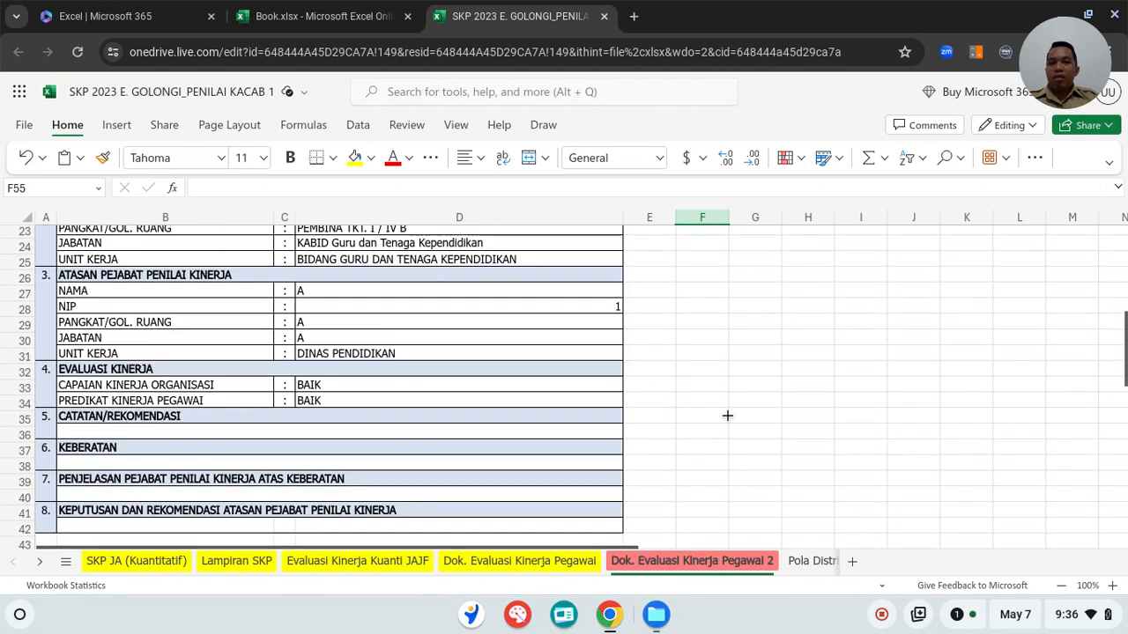
{"action": "scroll", "coordinate": [748, 435], "scroll_direction": "down", "scroll_amount": 1}
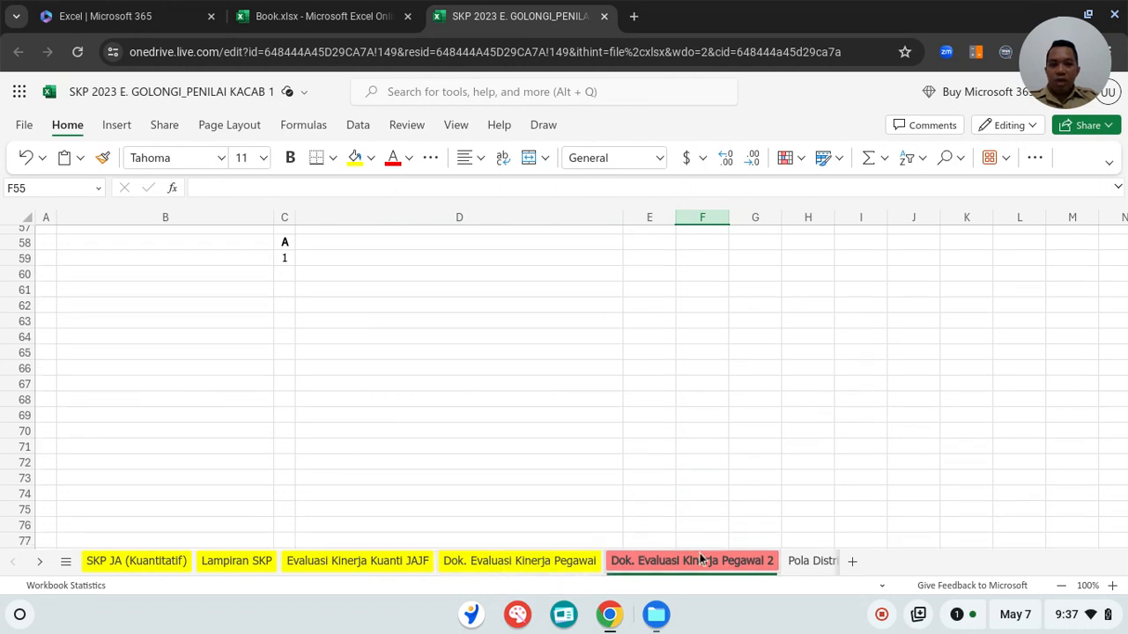
Open the Pola Distribusi sheet and review its performance predicate distribution tables
{"action": "left_click", "coordinate": [796, 566]}
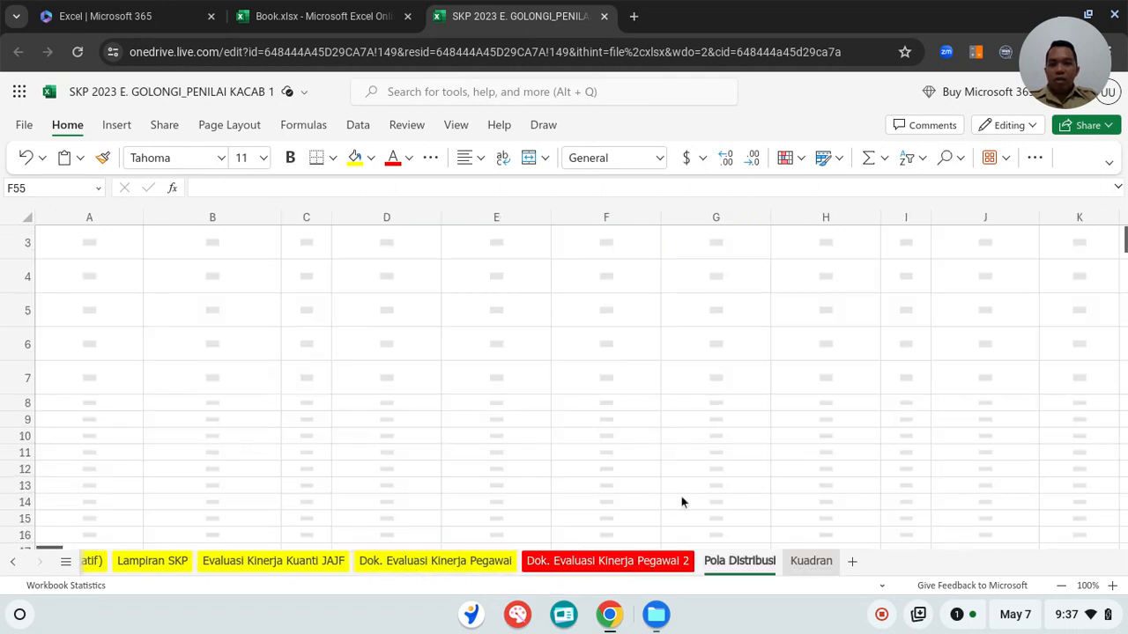
{"action": "scroll", "coordinate": [761, 474], "scroll_direction": "up", "scroll_amount": 1}
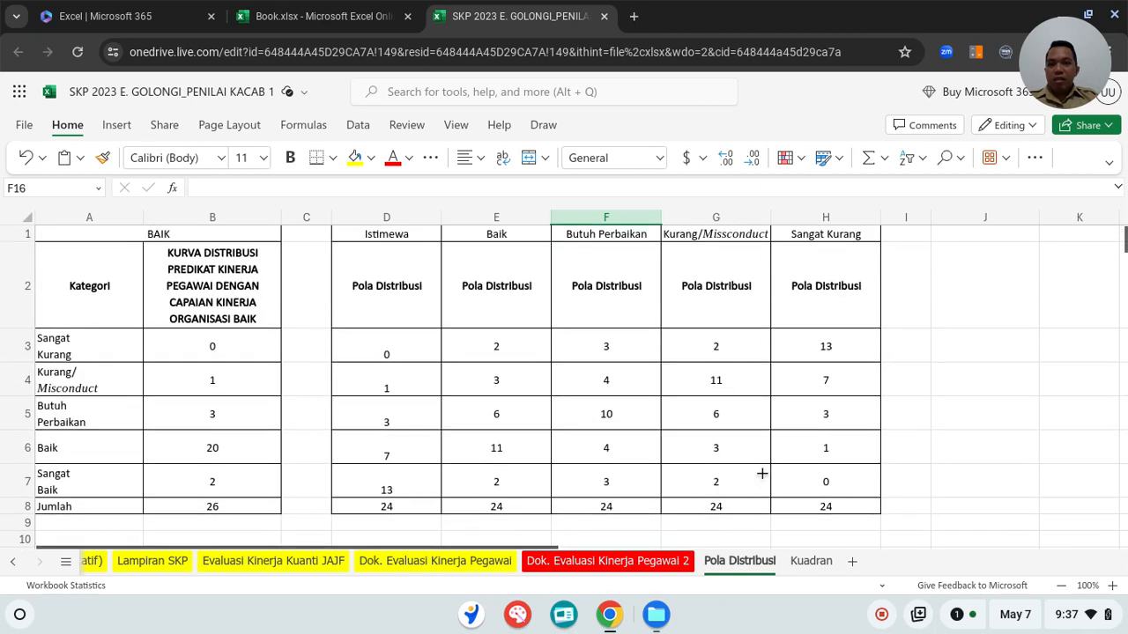
{"action": "scroll", "coordinate": [822, 388], "scroll_direction": "down", "scroll_amount": 3}
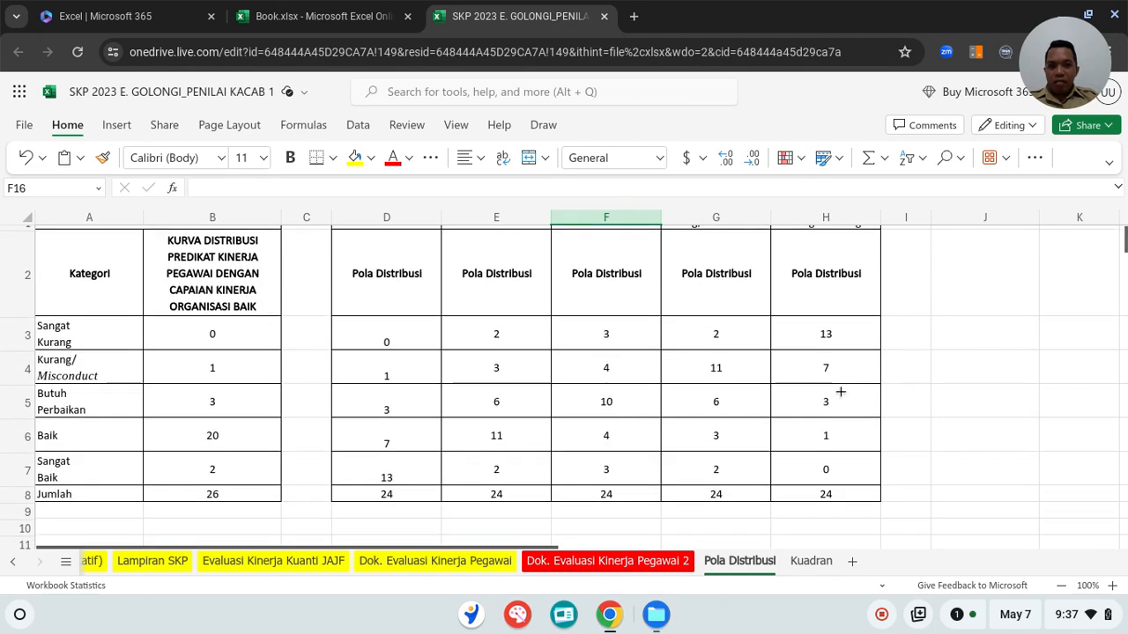
{"action": "scroll", "coordinate": [238, 396], "scroll_direction": "up", "scroll_amount": 2}
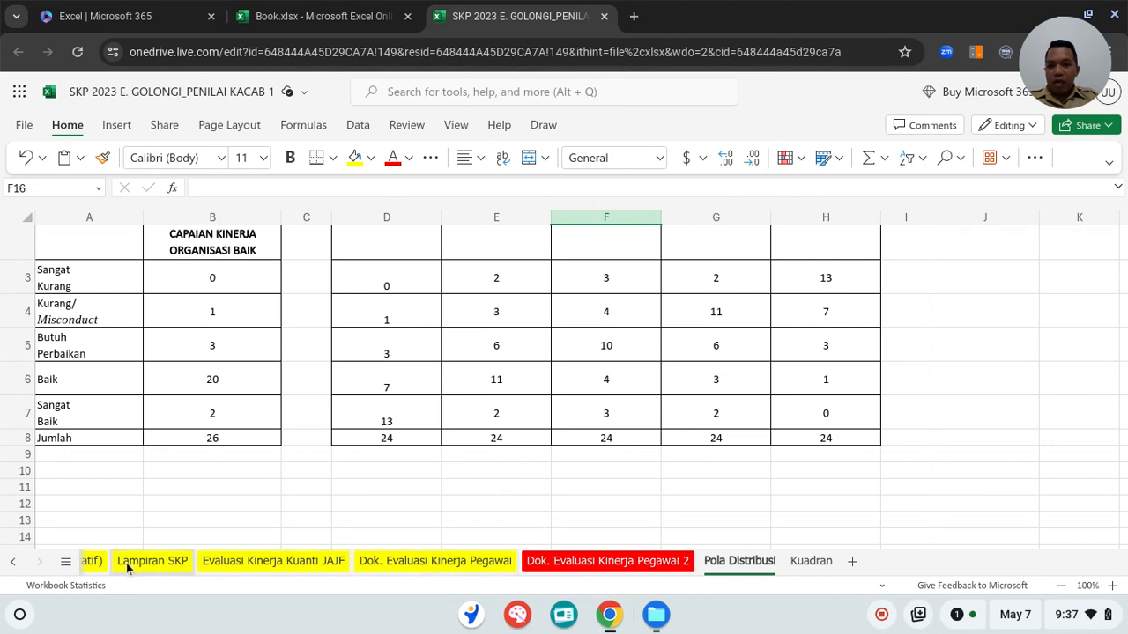
Return to the SKP JA (Kuantitatif) sheet and check its signature block
{"action": "left_click", "coordinate": [94, 562]}
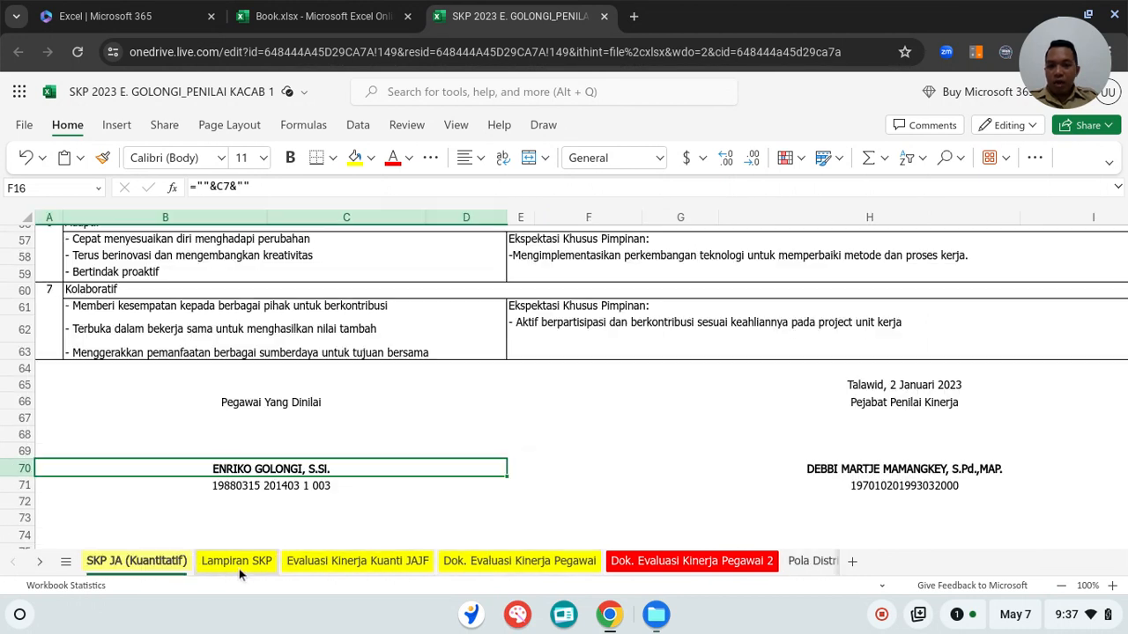